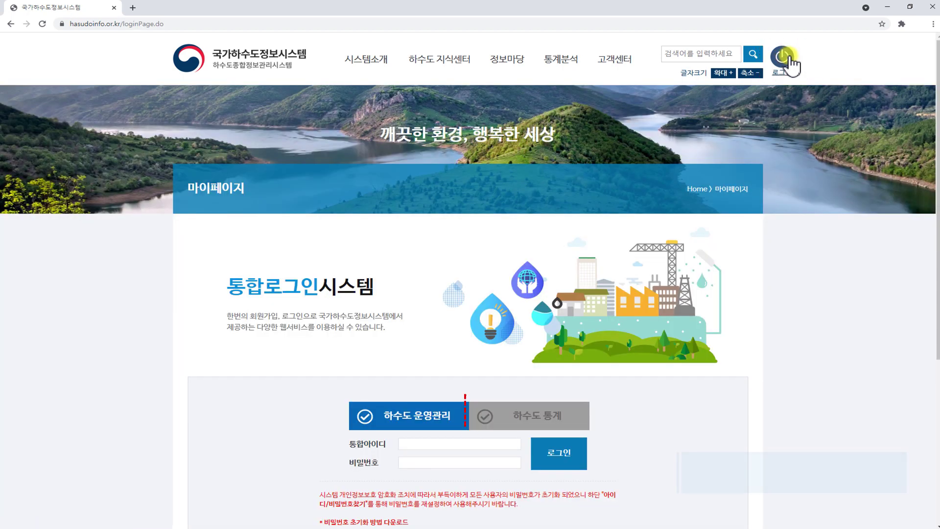
{"action": "left_click", "coordinate": [575, 420]}
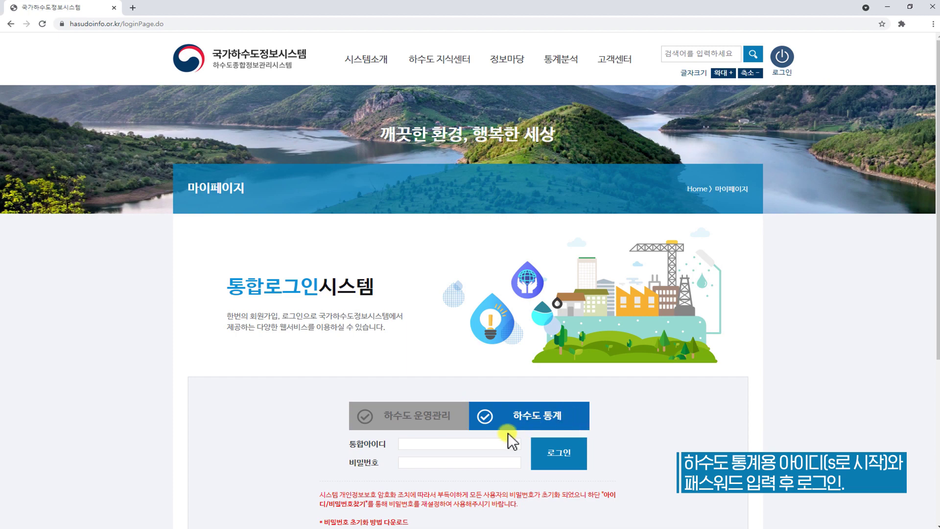
{"action": "left_click", "coordinate": [479, 443]}
{"action": "type", "text": "s3100"}
{"action": "left_click", "coordinate": [473, 463]}
{"action": "type", "text": "**********"}
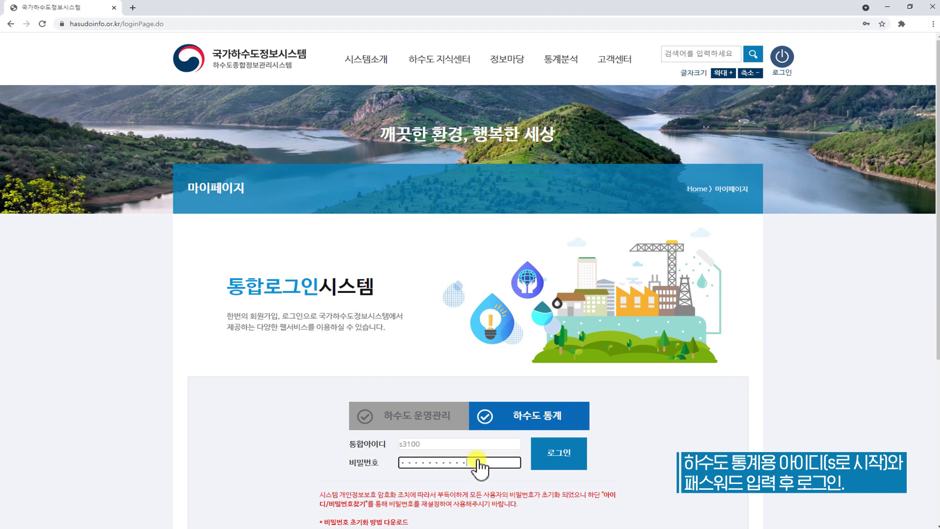
{"action": "left_click", "coordinate": [573, 462]}
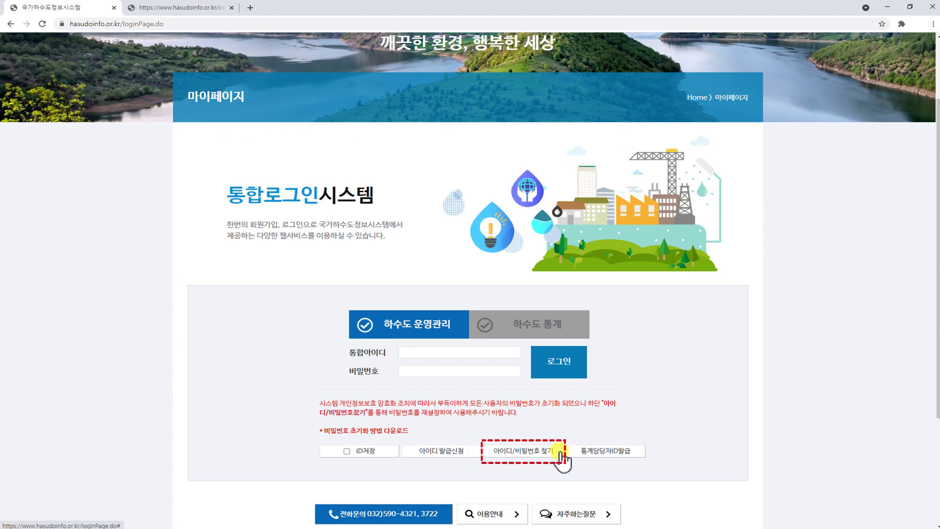
{"action": "left_click", "coordinate": [560, 451]}
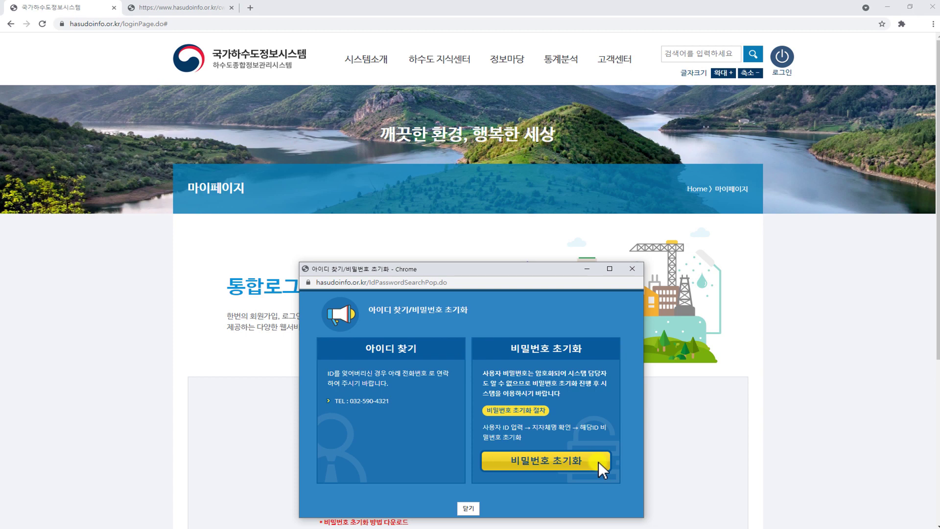
{"action": "left_click", "coordinate": [469, 508]}
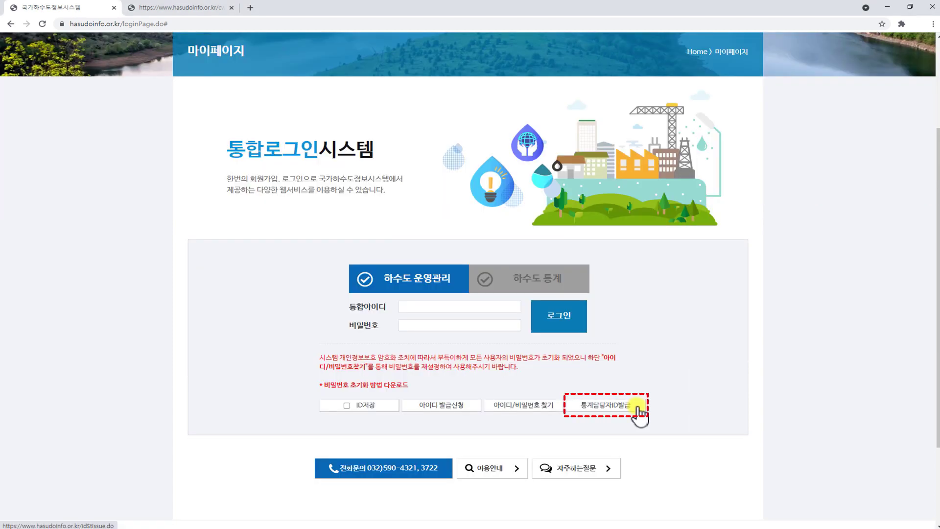
Fill the statistics ID form: staff name, password, department 상하수도사업소, grade 7급, phone and fax
{"action": "left_click", "coordinate": [637, 406]}
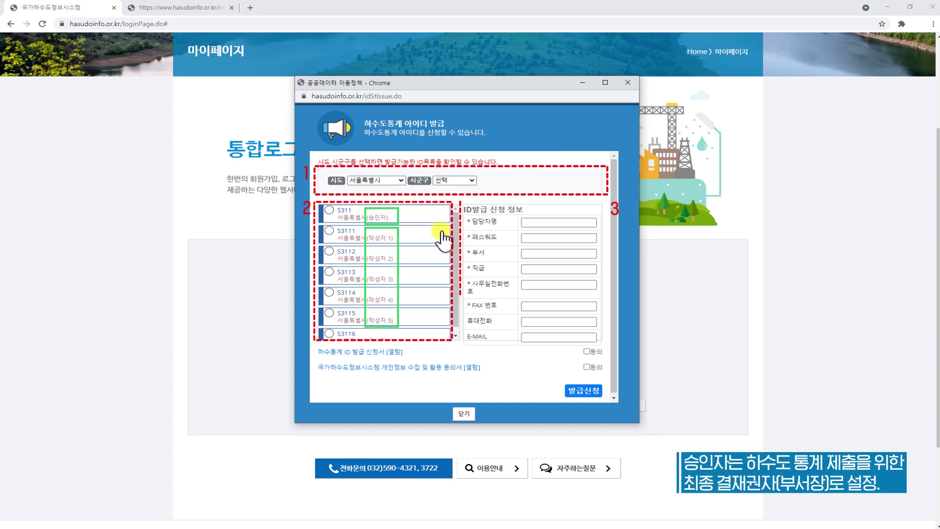
{"action": "left_click", "coordinate": [535, 221]}
{"action": "type", "text": "홍길동"}
{"action": "left_click", "coordinate": [541, 238]}
{"action": "type", "text": "1234567890"}
{"action": "left_click", "coordinate": [539, 253]}
{"action": "type", "text": "상하수도사업소"}
{"action": "left_click", "coordinate": [536, 270]}
{"action": "type", "text": "7급"}
{"action": "left_click", "coordinate": [537, 283]}
{"action": "type", "text": "032-000-0000"}
{"action": "left_click", "coordinate": [536, 306]}
{"action": "type", "text": "032-000-0001"}
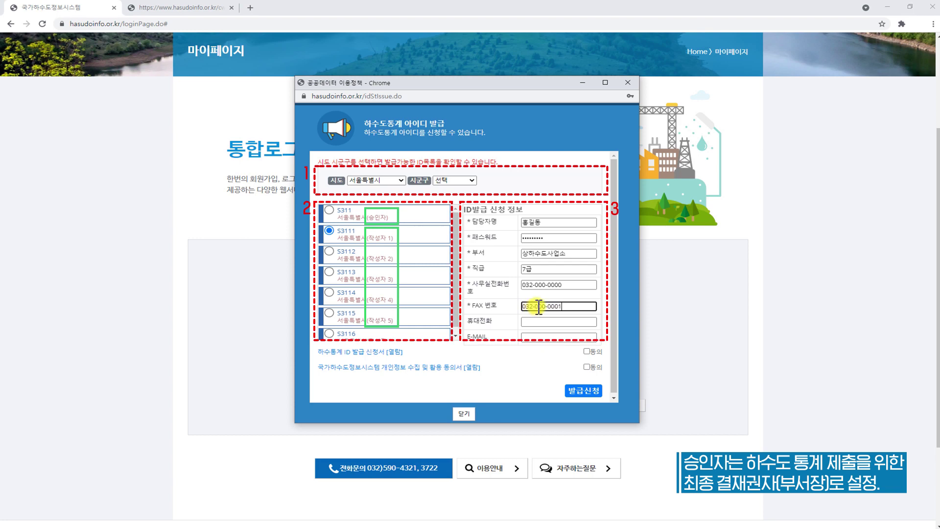
Accept both consent terms and submit the ID issuance request, confirming the completion notice
{"action": "left_click", "coordinate": [586, 351]}
{"action": "left_click", "coordinate": [587, 366]}
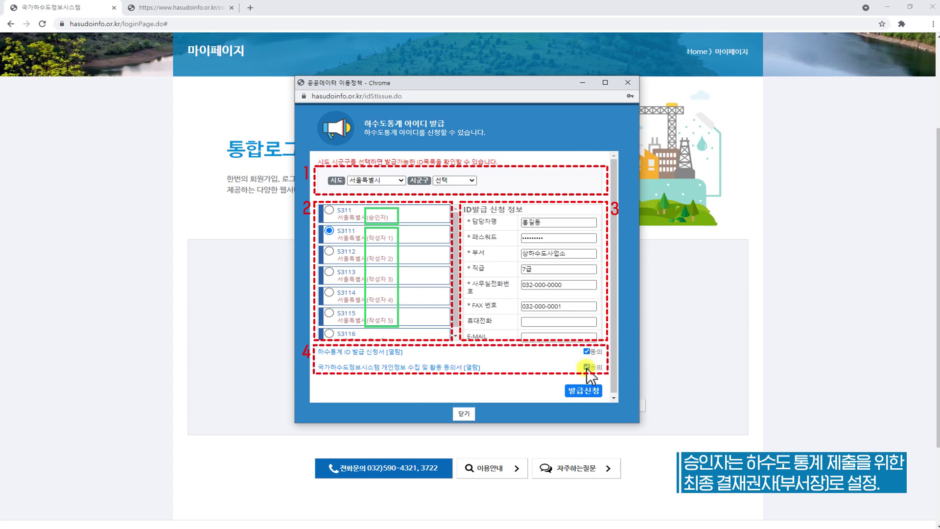
{"action": "left_click", "coordinate": [589, 387]}
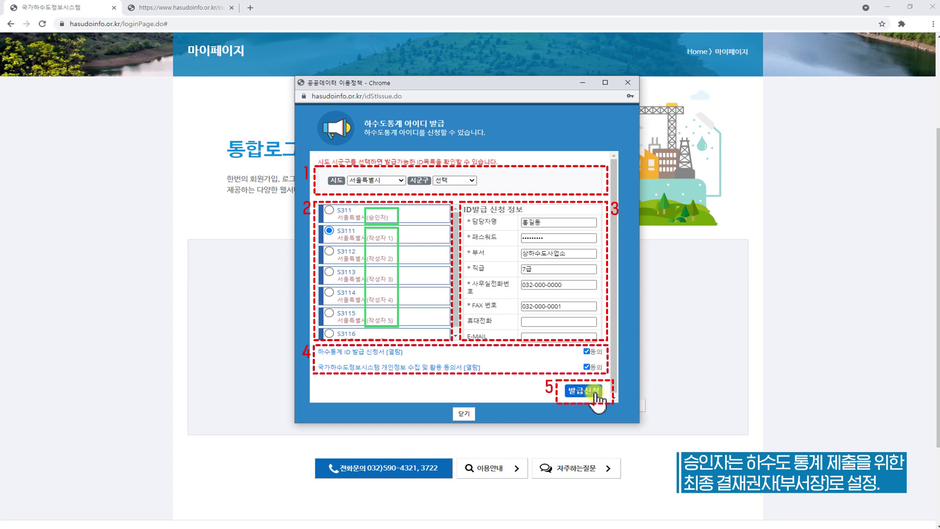
{"action": "left_click", "coordinate": [595, 393]}
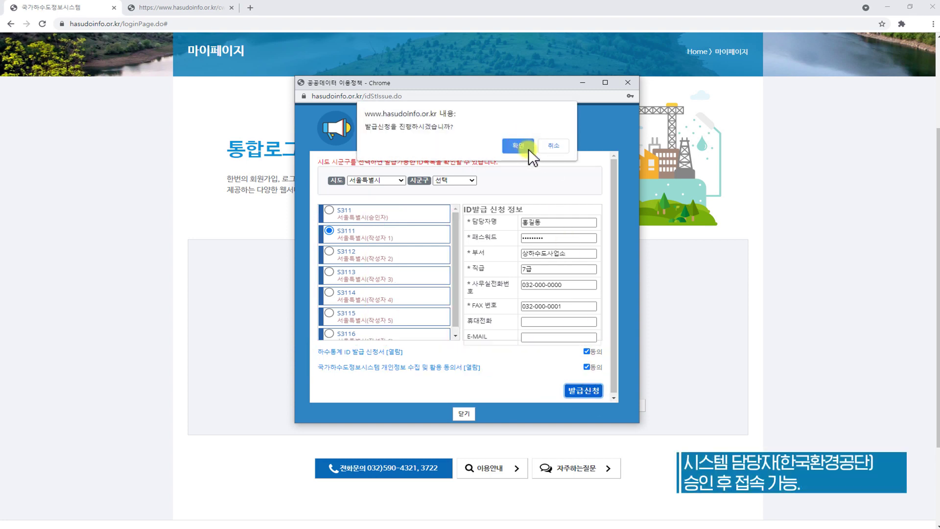
{"action": "left_click", "coordinate": [528, 149]}
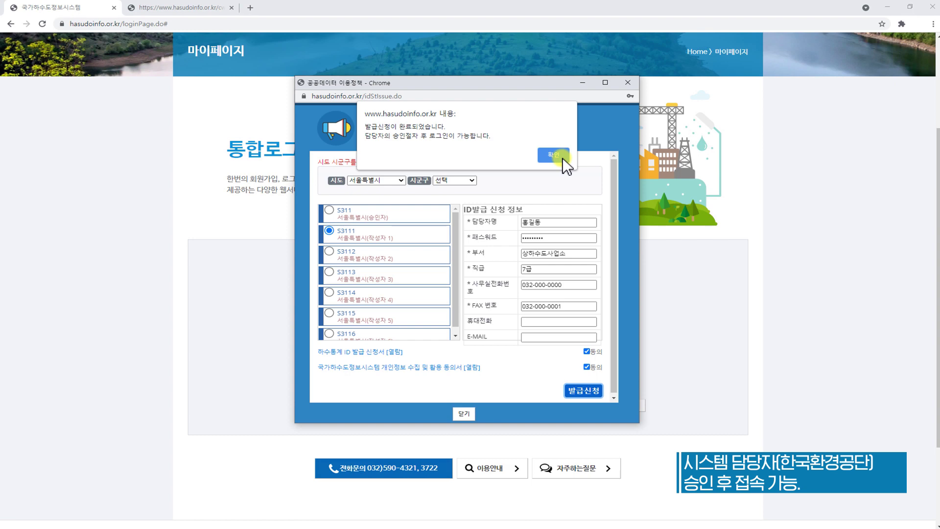
{"action": "left_click", "coordinate": [563, 158]}
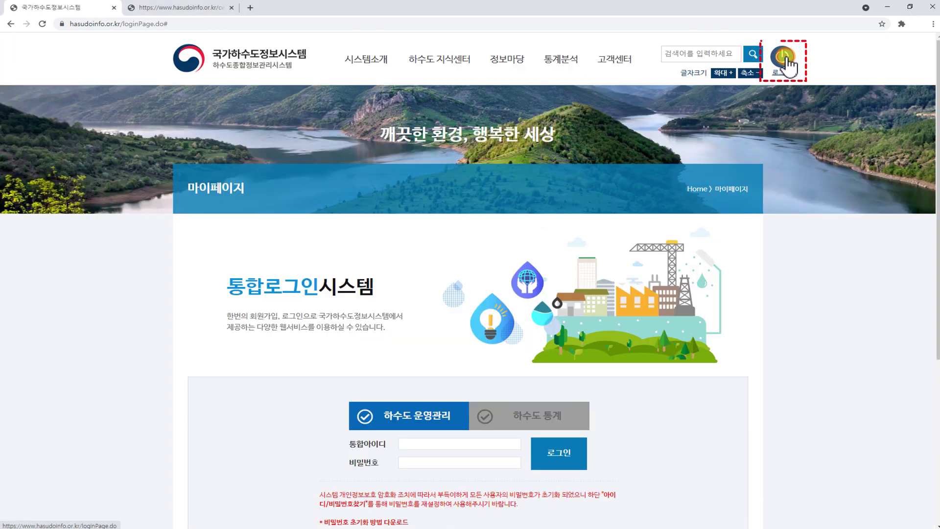
Log in with the 하수도 통계 account and enter the work area (업무영역)
{"action": "left_click", "coordinate": [477, 422]}
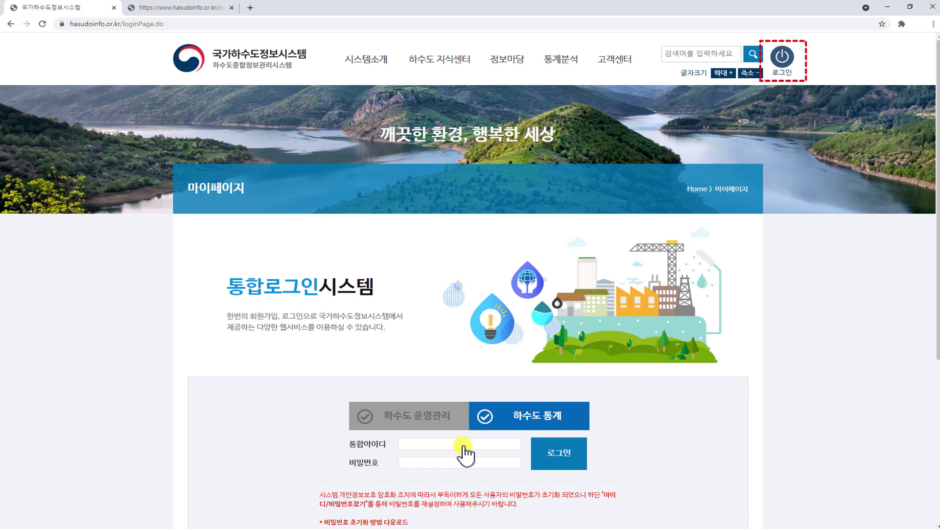
{"action": "left_click", "coordinate": [576, 458]}
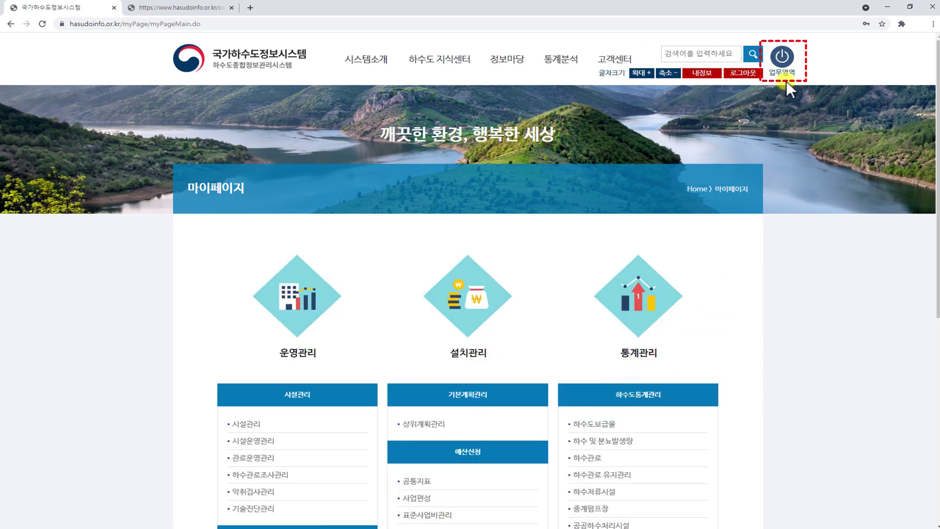
{"action": "left_click", "coordinate": [786, 56]}
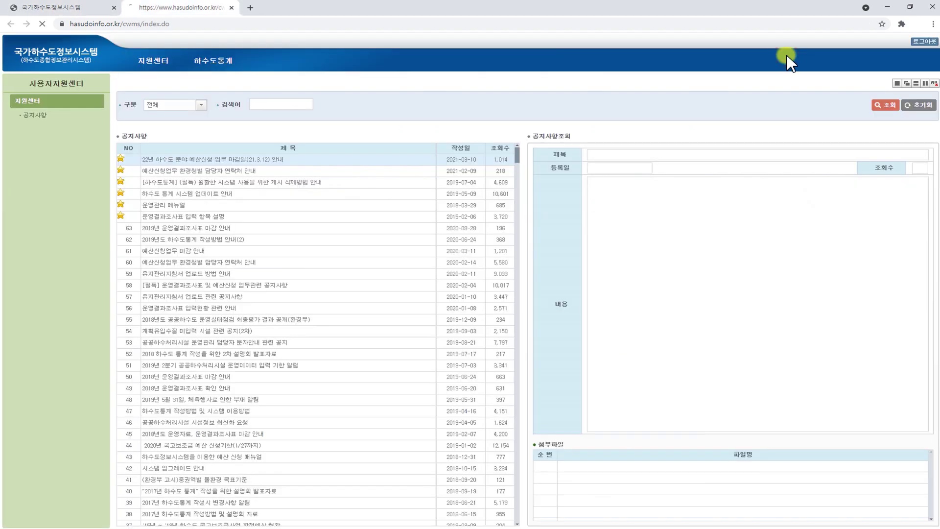
Read the 2019 statistics writing guide in 지원센터 > 공지사항, then show the 하수도통계 item list
{"action": "left_click", "coordinate": [170, 61]}
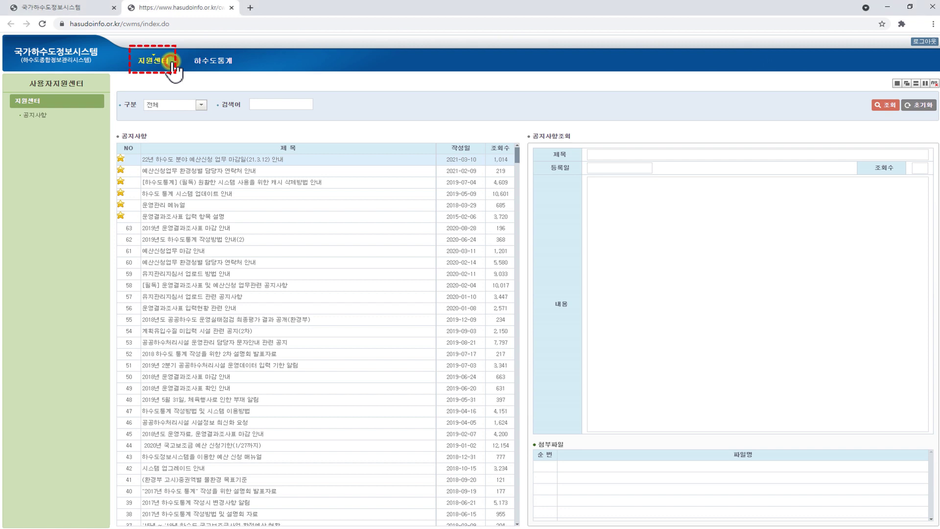
{"action": "left_click", "coordinate": [66, 117]}
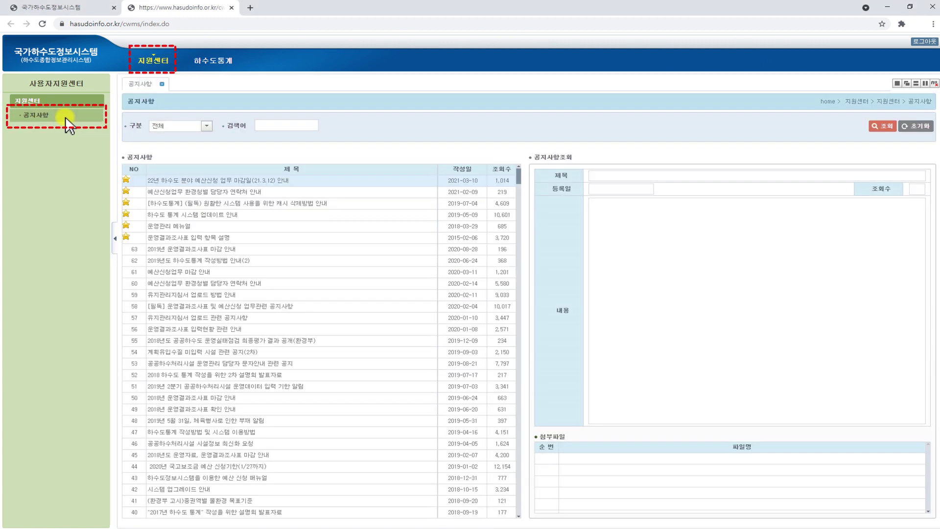
{"action": "double_click", "coordinate": [256, 260]}
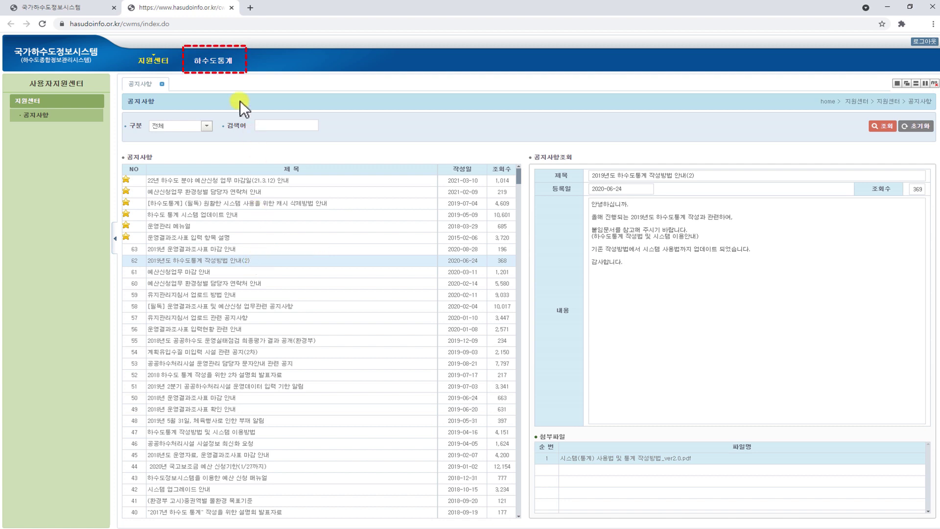
{"action": "left_click", "coordinate": [240, 65]}
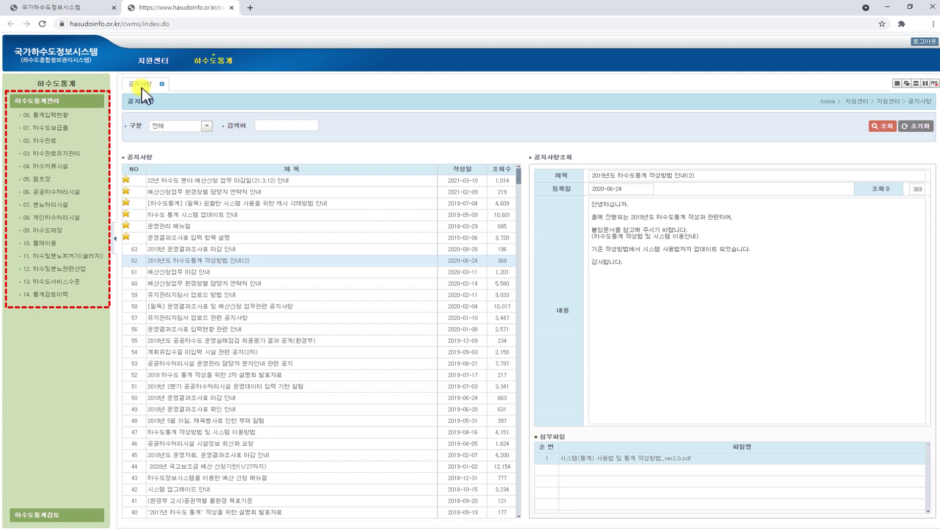
Query the 01. 하수도보급률 sheet for 서울특별시, 전체, 2020
{"action": "left_click", "coordinate": [93, 130]}
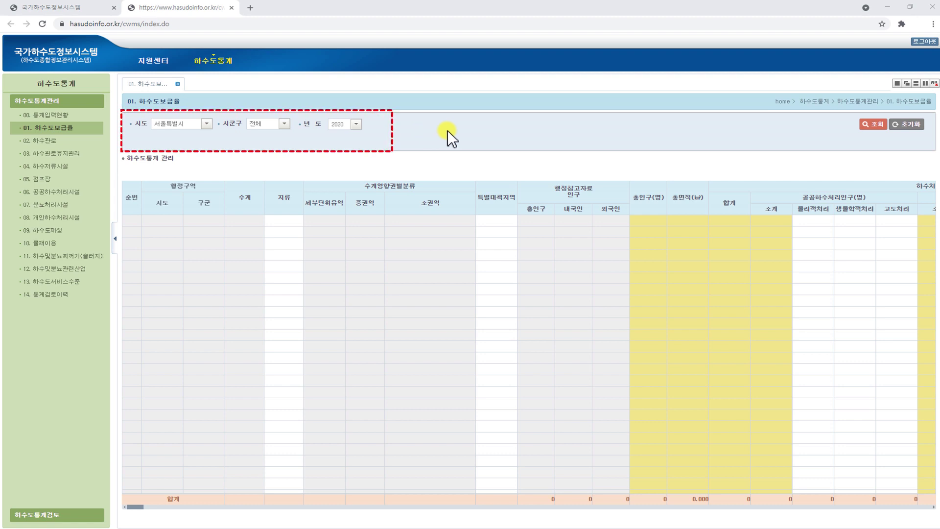
{"action": "left_click", "coordinate": [885, 128]}
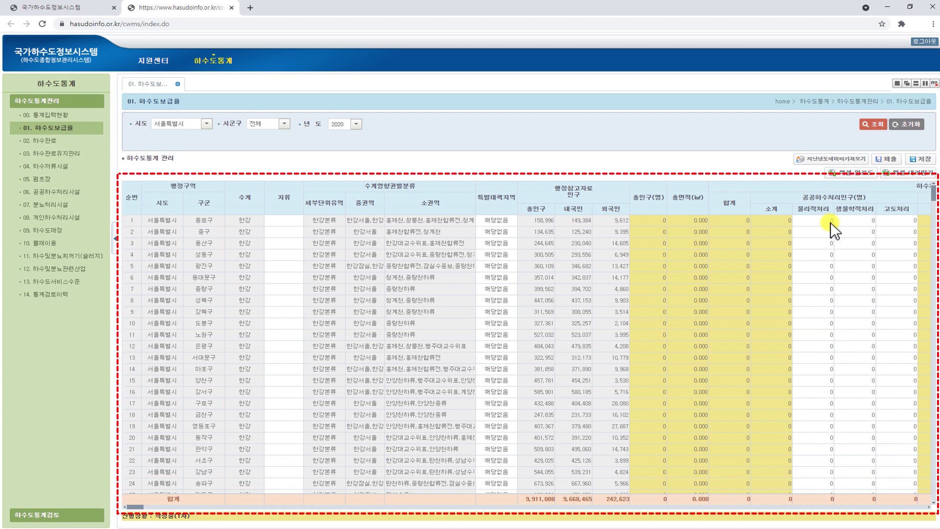
Import last year's figures and change row 1's 고도처리 population to 158,996
{"action": "left_click", "coordinate": [866, 160]}
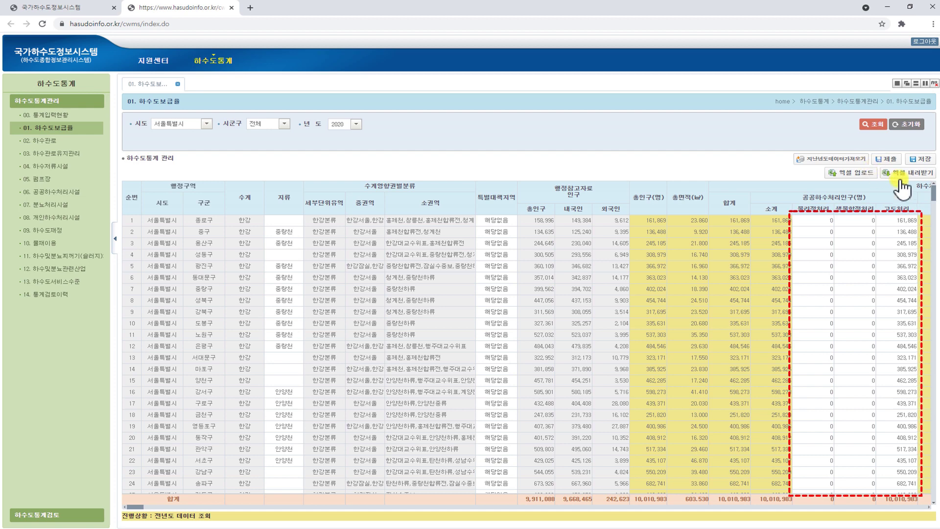
{"action": "left_click", "coordinate": [912, 221]}
{"action": "type", "text": "1"}
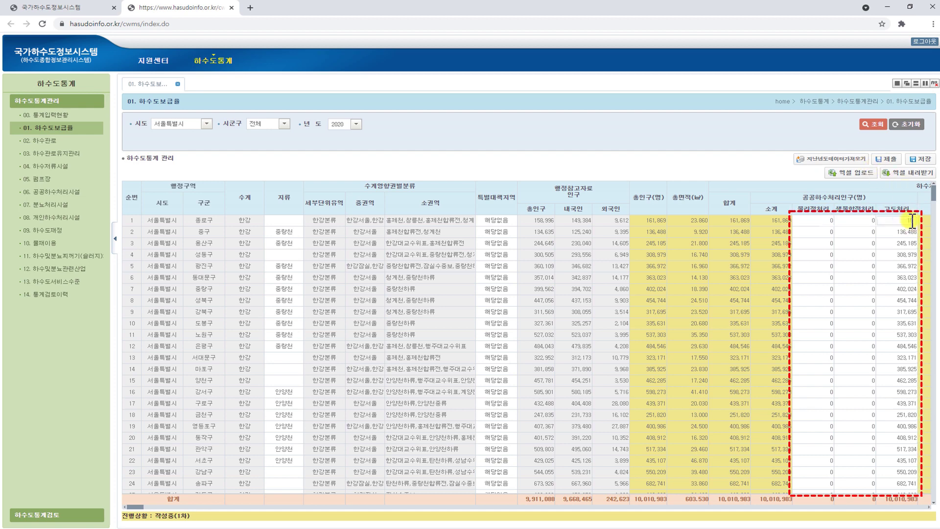
{"action": "type", "text": "58,996"}
{"action": "key", "text": "Return"}
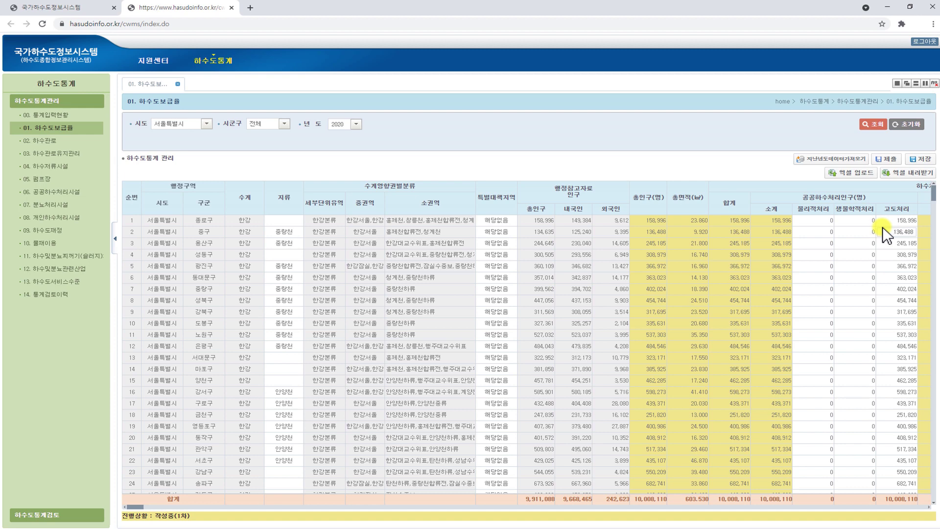
Download the table as Excel, check the edited value in cell U5, and close the workbook
{"action": "left_click", "coordinate": [929, 179]}
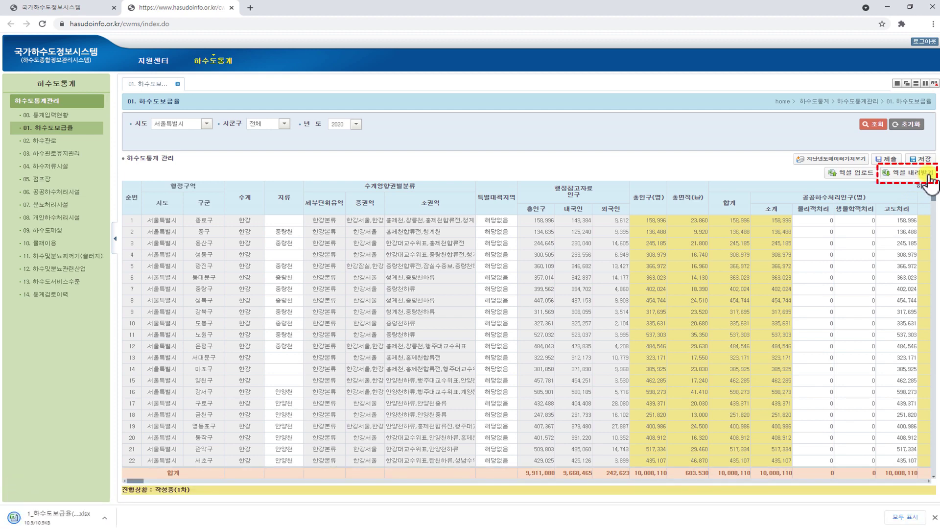
{"action": "left_click", "coordinate": [71, 514]}
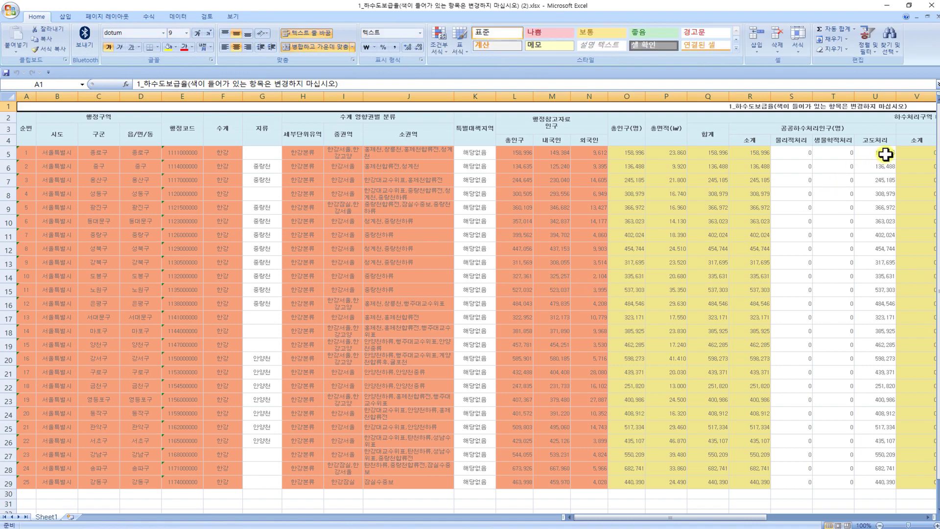
{"action": "left_click", "coordinate": [885, 154]}
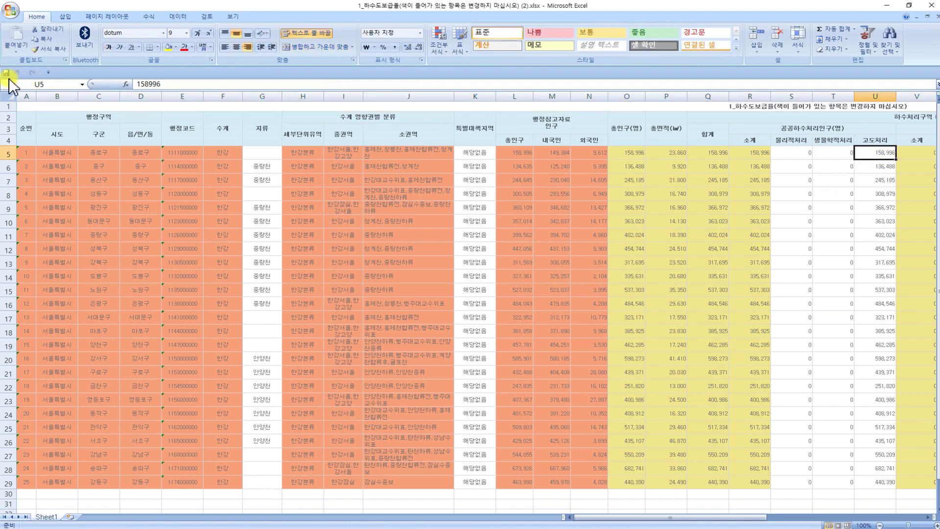
{"action": "left_click", "coordinate": [934, 6]}
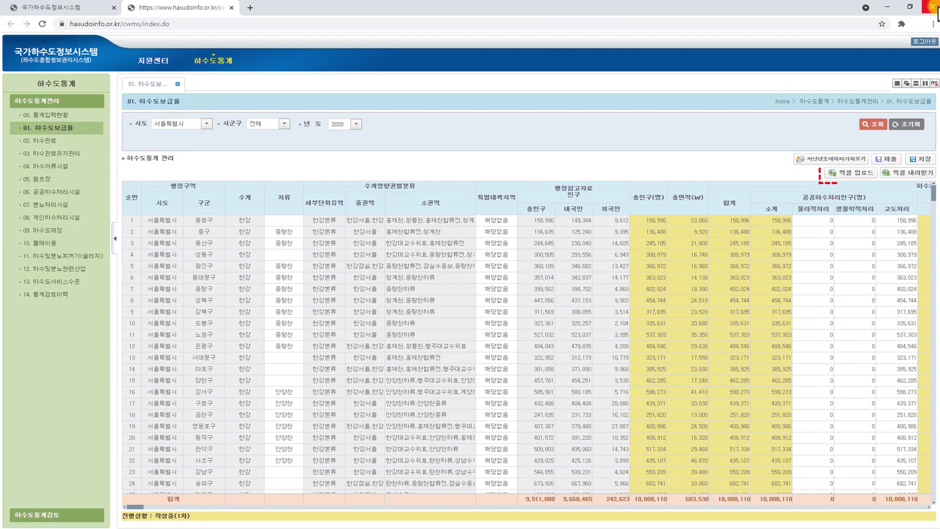
Upload the 1_하수도보급율 .xlsx workbook from 다운로드 into the 01. 하수도보급률 table
{"action": "left_click", "coordinate": [874, 174]}
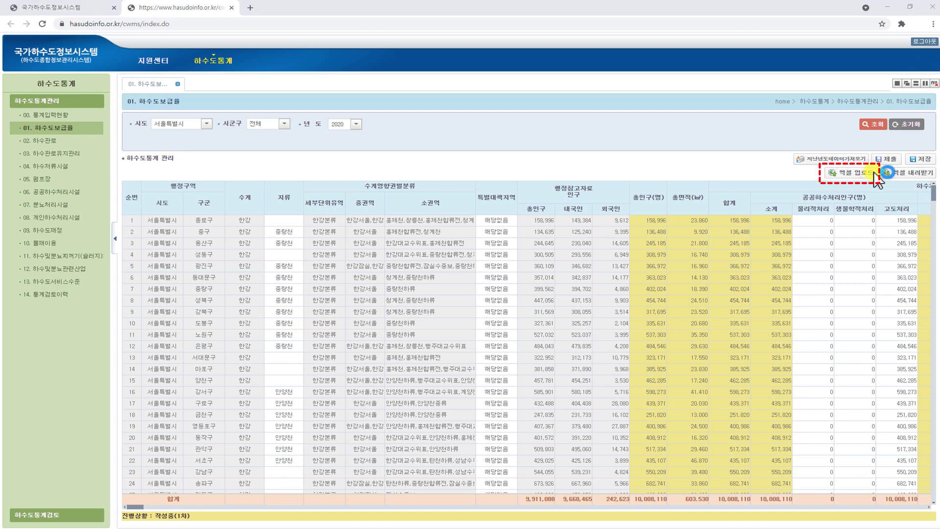
{"action": "left_click", "coordinate": [192, 81]}
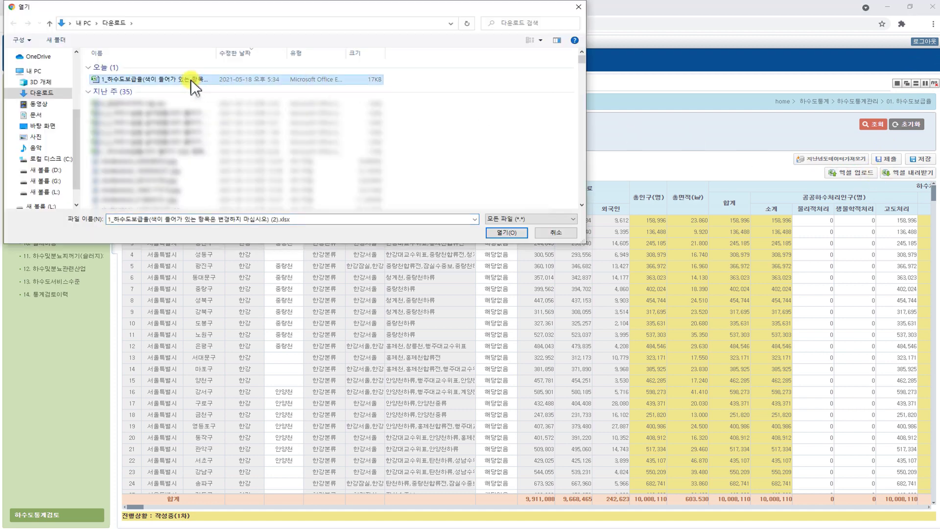
{"action": "left_click", "coordinate": [522, 233]}
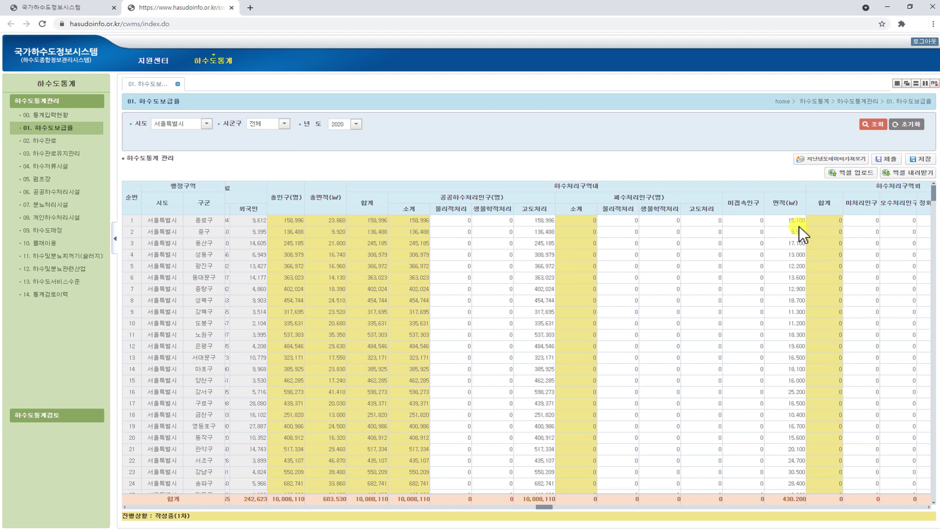
Save the 하수도보급률 figures and start submitting the 05. 펌프장 sheet
{"action": "left_click", "coordinate": [933, 165]}
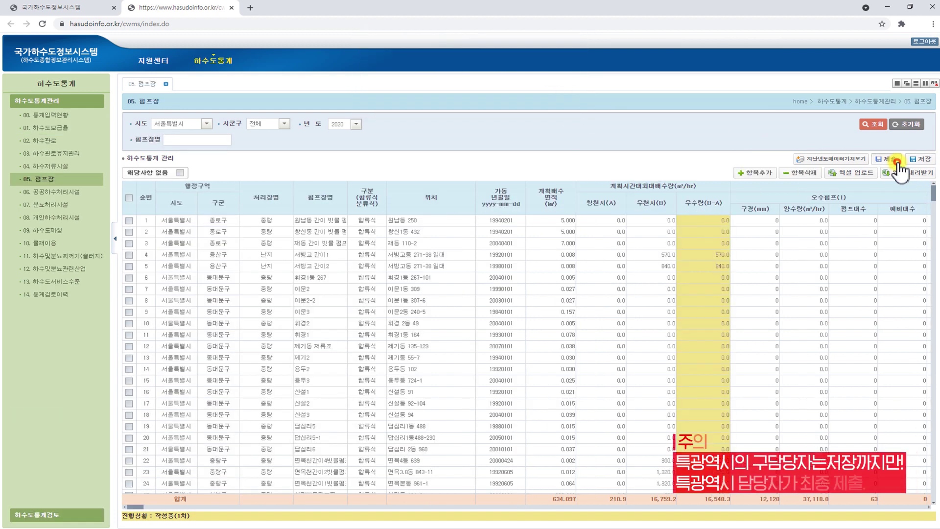
{"action": "left_click", "coordinate": [896, 161]}
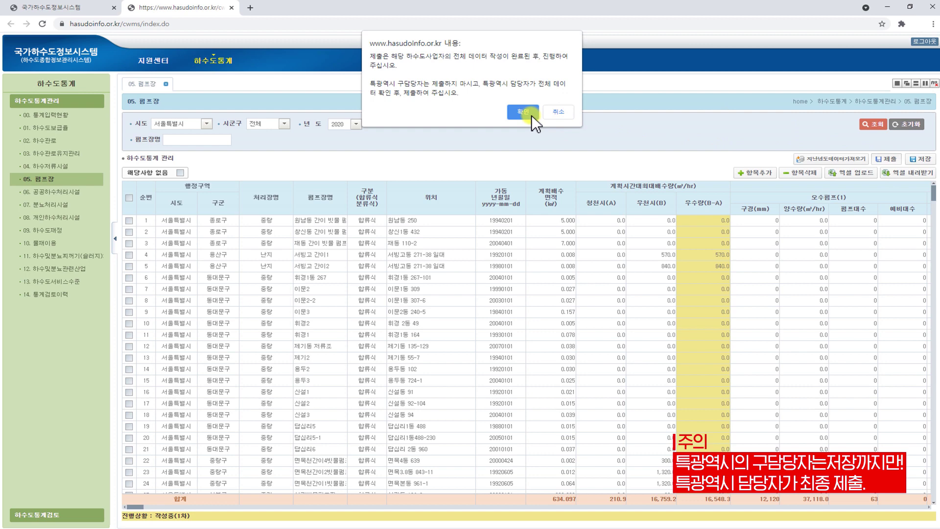
Enter the author's name, contact number, department 상하수도사업소 and job title 주무관 in the submission form
{"action": "left_click", "coordinate": [533, 115]}
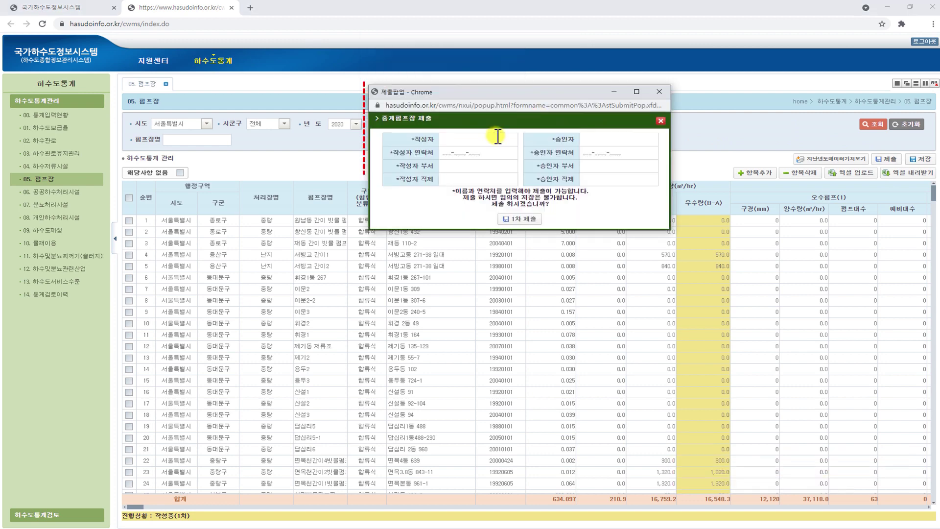
{"action": "left_click", "coordinate": [498, 135]}
{"action": "type", "text": "홍길동"}
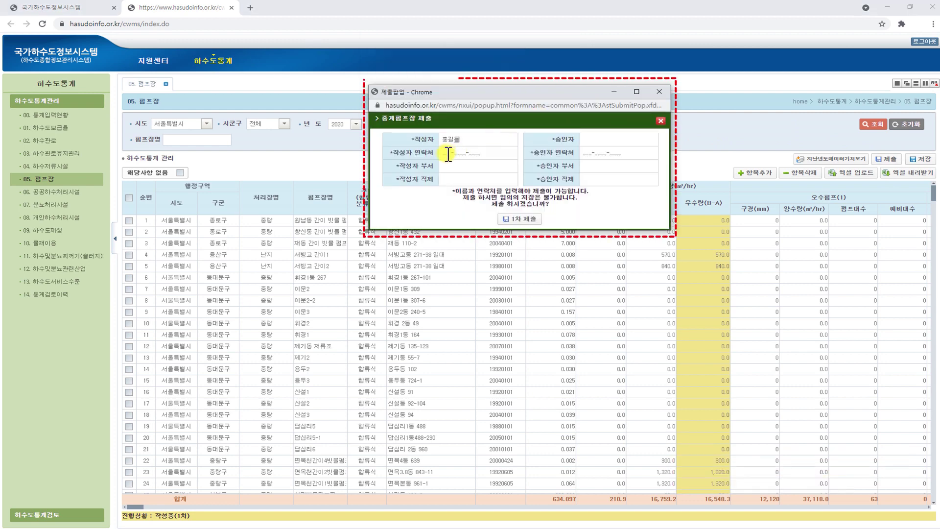
{"action": "left_click", "coordinate": [448, 152]}
{"action": "type", "text": "032-0000-0000"}
{"action": "key", "text": "Tab"}
{"action": "type", "text": "상하수도사업소"}
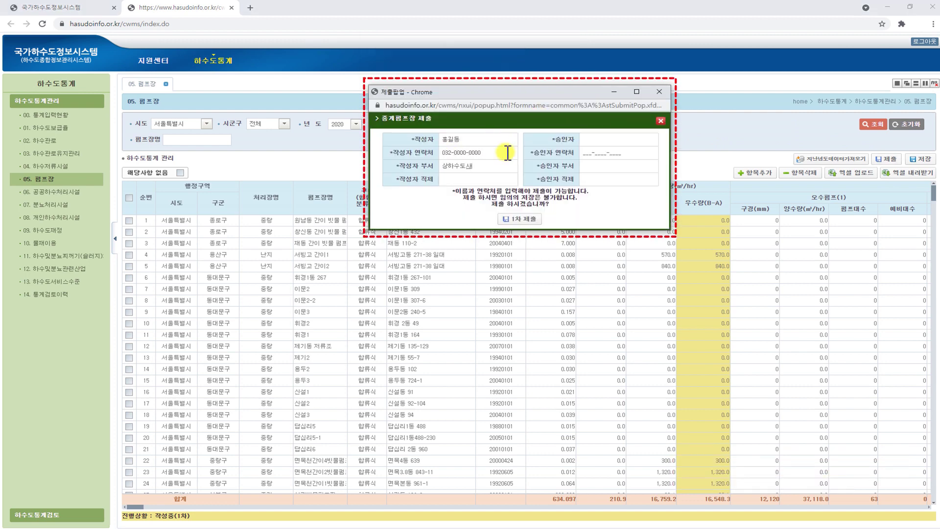
{"action": "left_click", "coordinate": [483, 179]}
{"action": "type", "text": "주무관"}
Enter the approver's name, contact, department 사하수도사업소 and title, then send the 1차 submission
{"action": "left_click", "coordinate": [593, 140]}
{"action": "type", "text": "홍길동"}
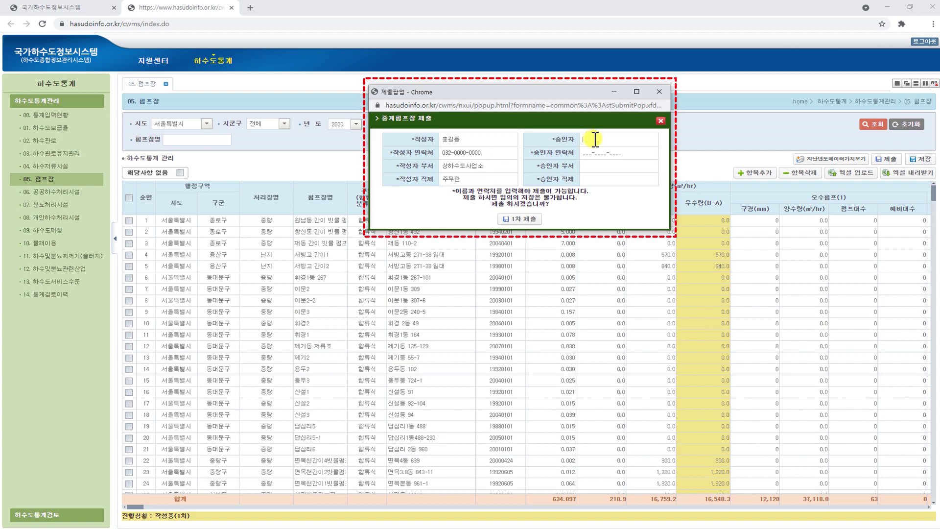
{"action": "left_click", "coordinate": [593, 152]}
{"action": "type", "text": "0320000000"}
{"action": "key", "text": "Tab"}
{"action": "type", "text": "사하수도사업소"}
{"action": "left_click", "coordinate": [596, 180]}
{"action": "type", "text": "과자ㅇ"}
{"action": "left_click", "coordinate": [537, 221]}
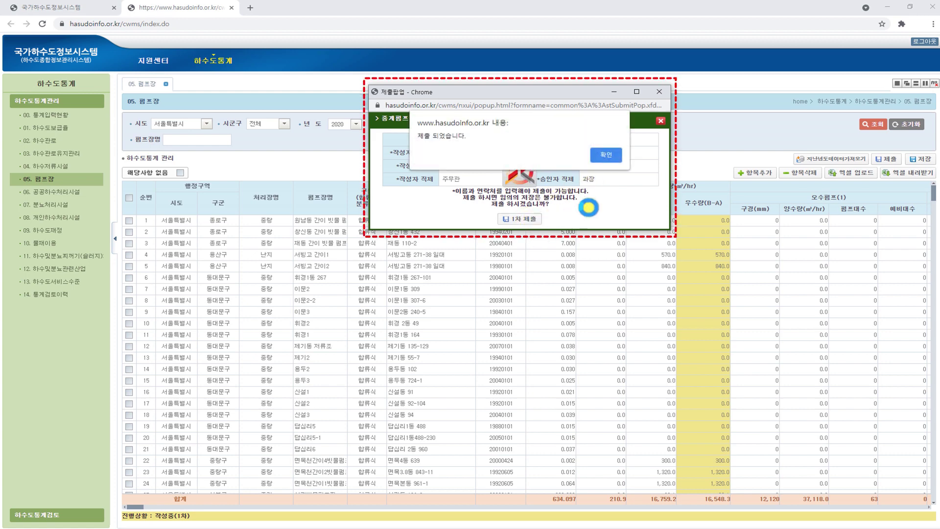
{"action": "left_click", "coordinate": [616, 157]}
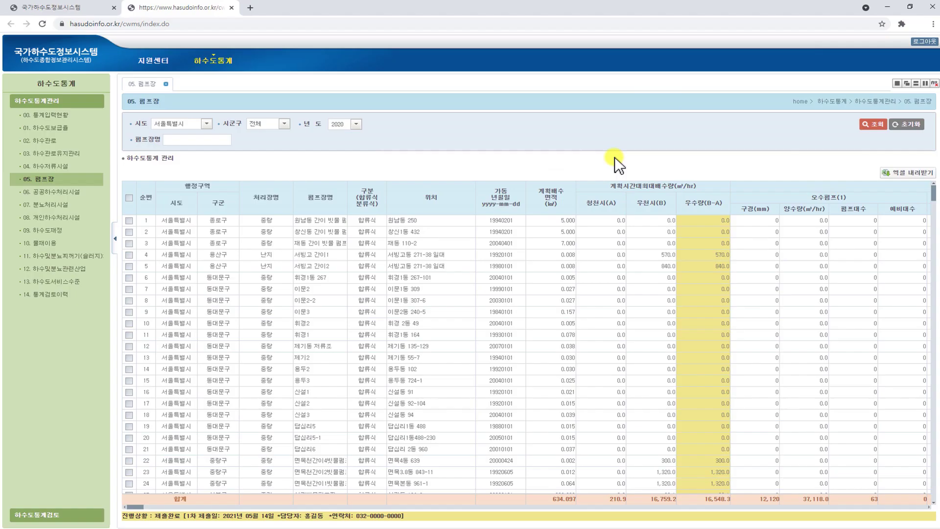
Query 02. 하수관로's 시설별 설치현황 tab for 서울특별시 2020 and import last year's data
{"action": "left_click", "coordinate": [86, 143]}
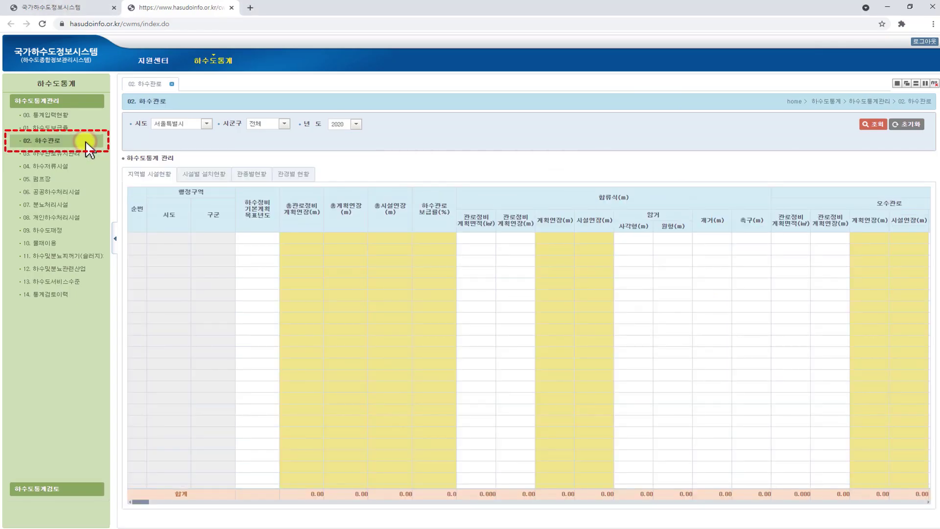
{"action": "left_click", "coordinate": [228, 182]}
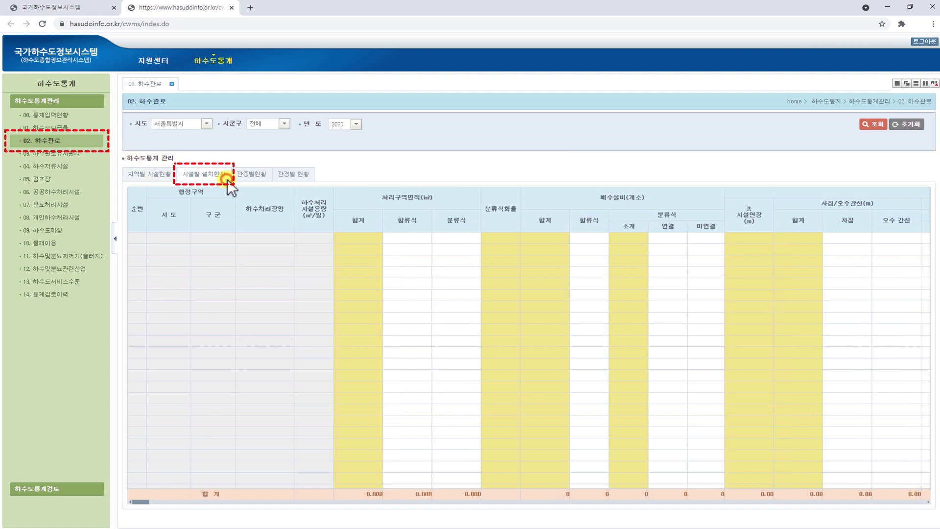
{"action": "left_click", "coordinate": [883, 126]}
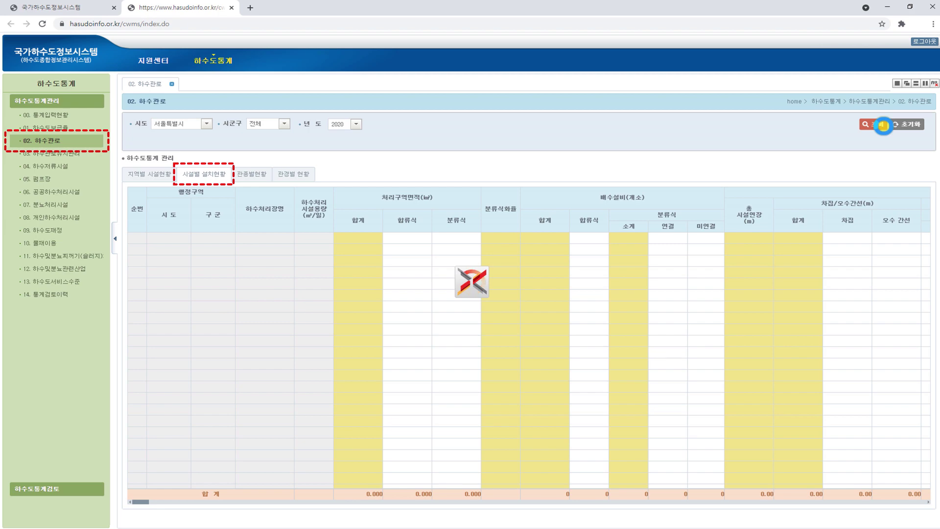
{"action": "left_click", "coordinate": [862, 159]}
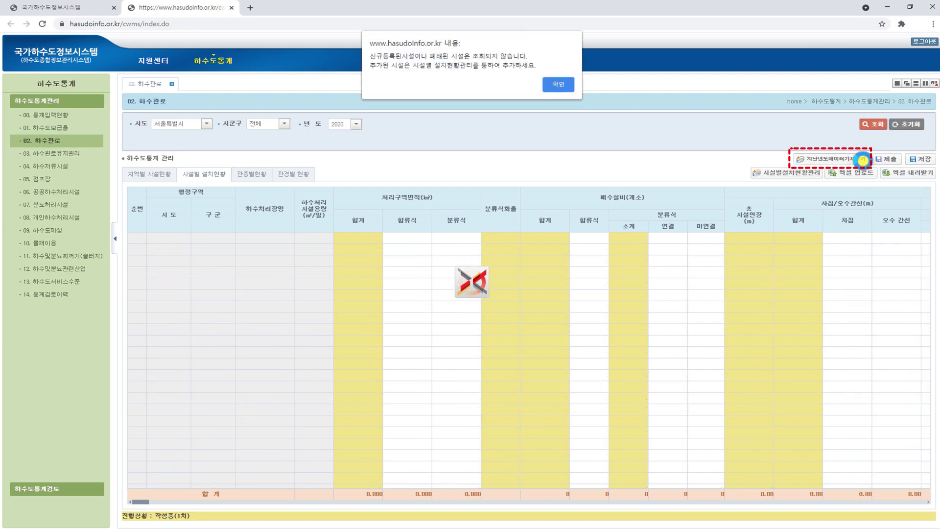
{"action": "left_click", "coordinate": [559, 84]}
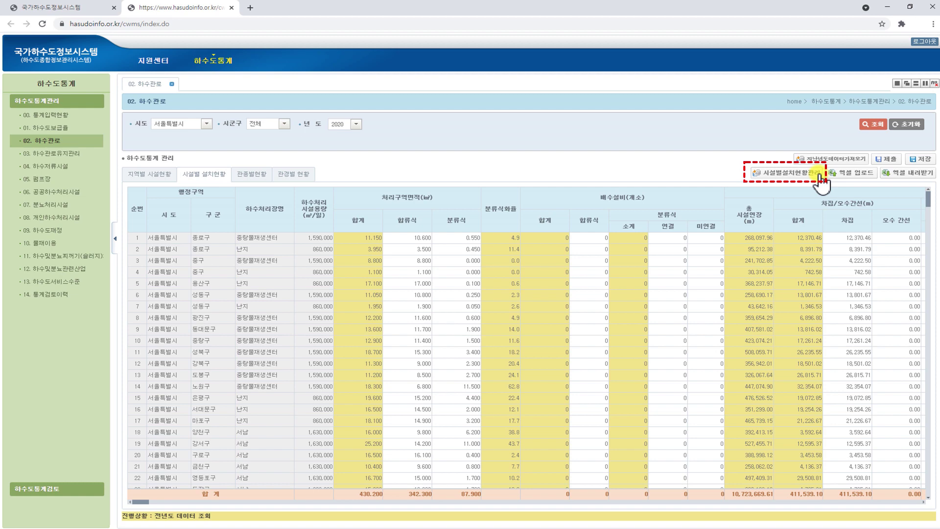
Open the facility installation management window and list the districts linked to the 서남 facility
{"action": "left_click", "coordinate": [819, 174]}
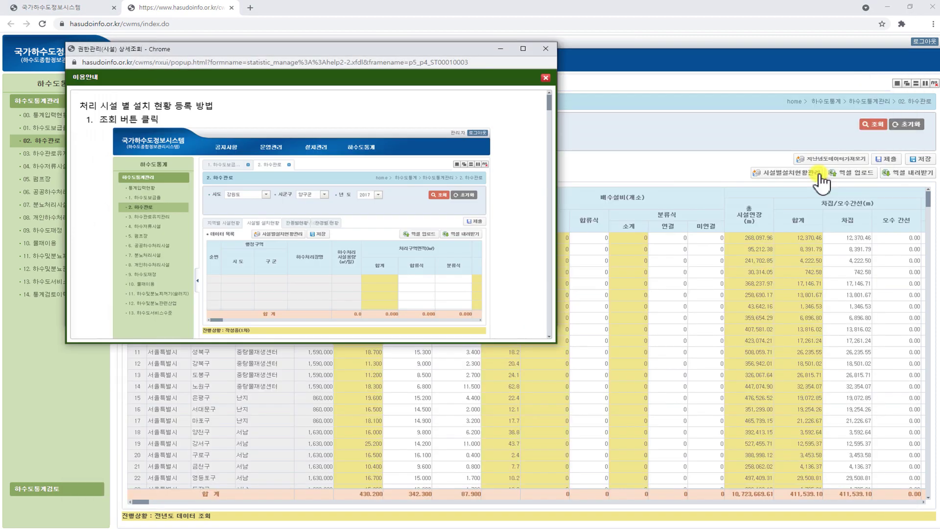
{"action": "left_click", "coordinate": [545, 51]}
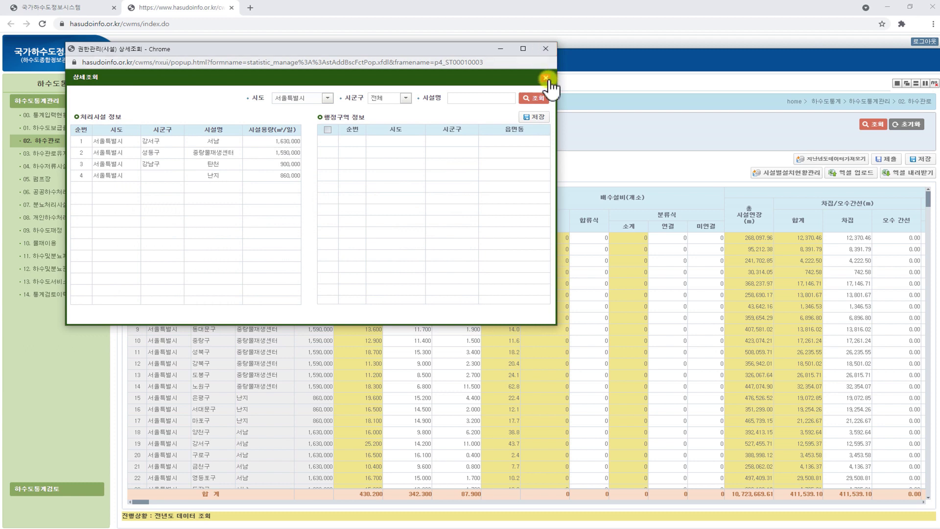
{"action": "left_click", "coordinate": [547, 100]}
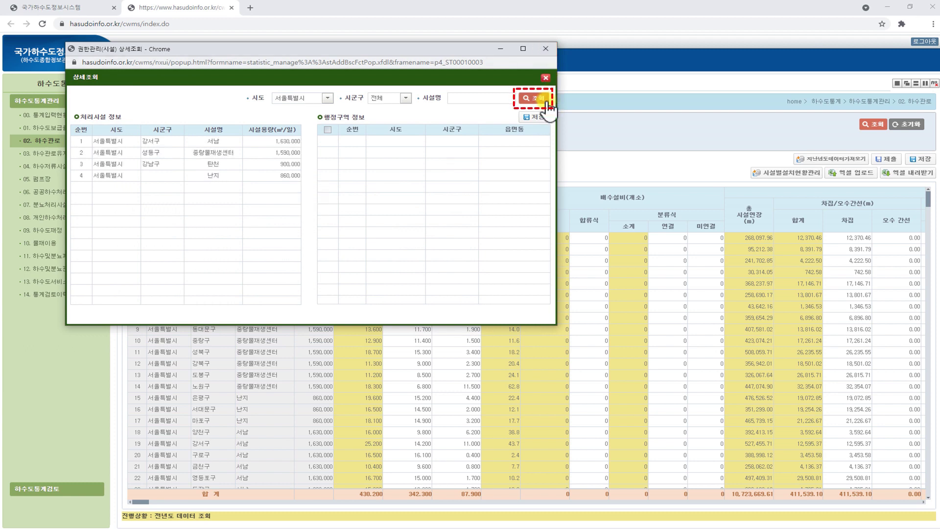
{"action": "left_click", "coordinate": [118, 142]}
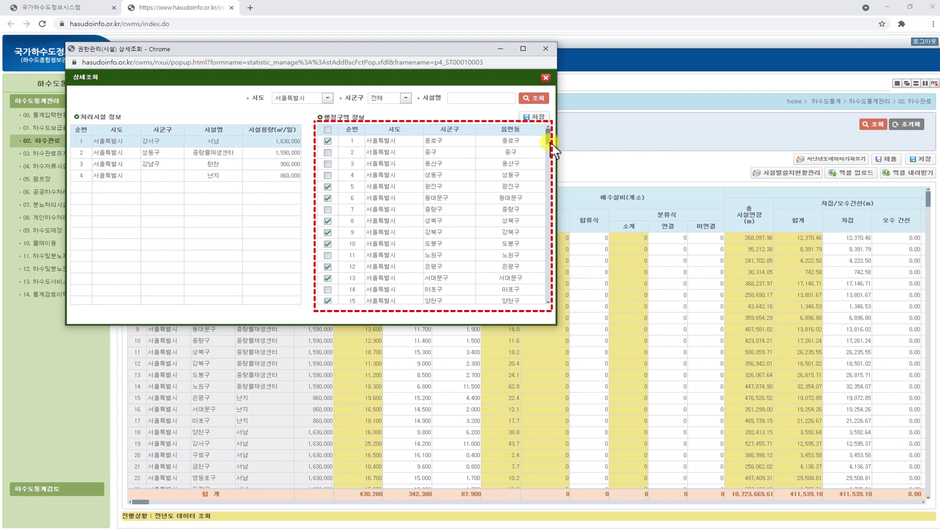
{"action": "left_click_drag", "start_coordinate": [550, 143], "coordinate": [549, 182]}
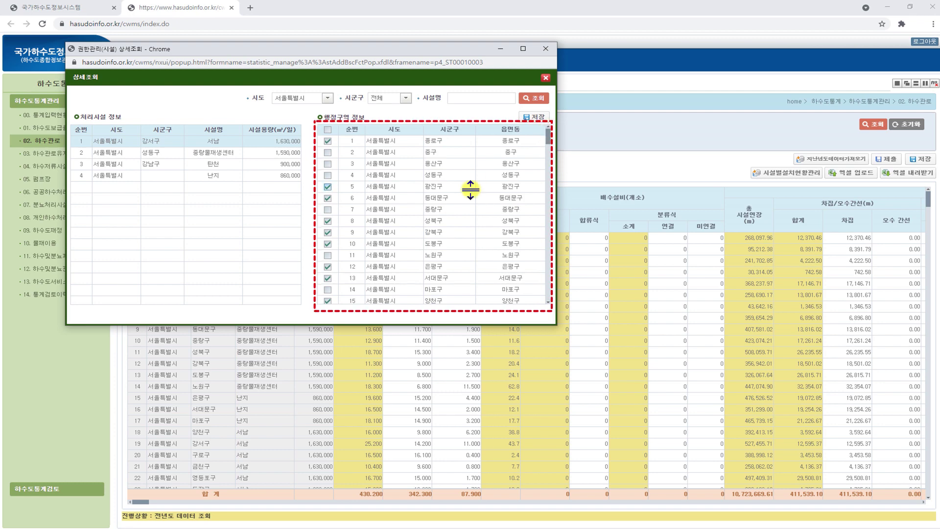
Remove 광진구, 성북구, 도봉구, 은평구 and add 노원구, 중구 to 서남, save, then edit row 4's area
{"action": "left_click", "coordinate": [327, 186]}
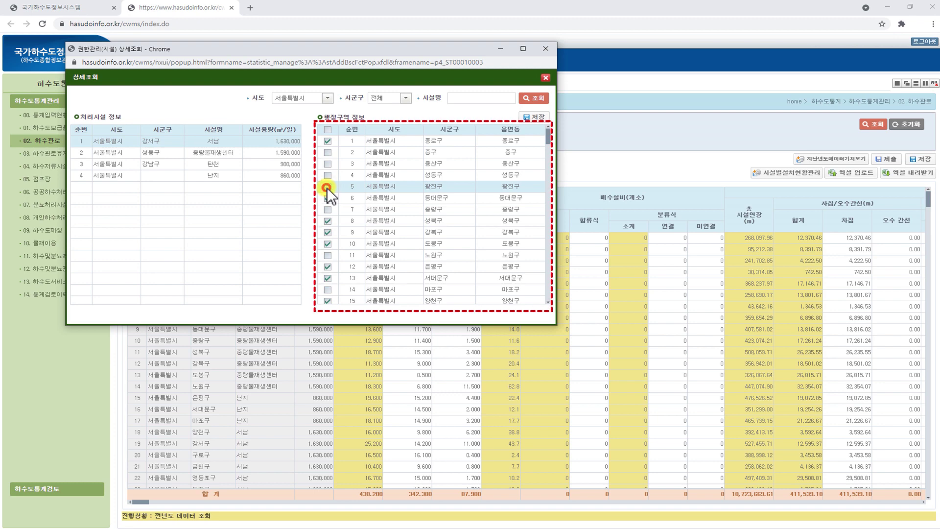
{"action": "left_click", "coordinate": [327, 221]}
{"action": "left_click", "coordinate": [328, 255]}
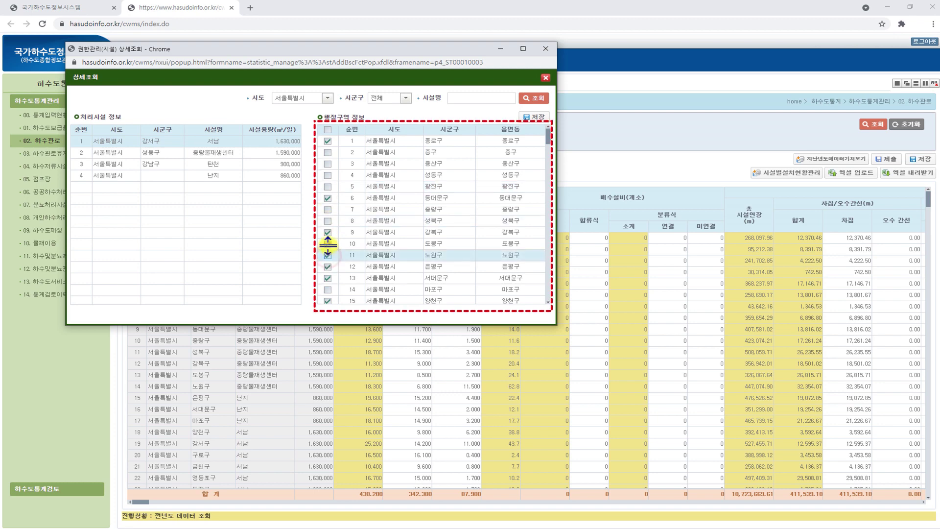
{"action": "left_click", "coordinate": [327, 244]}
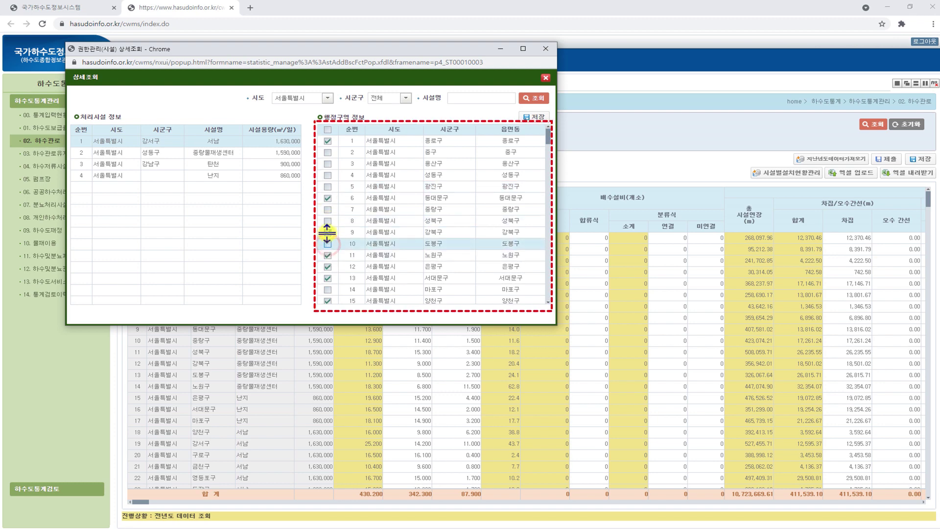
{"action": "left_click", "coordinate": [328, 267]}
{"action": "left_click", "coordinate": [328, 152]}
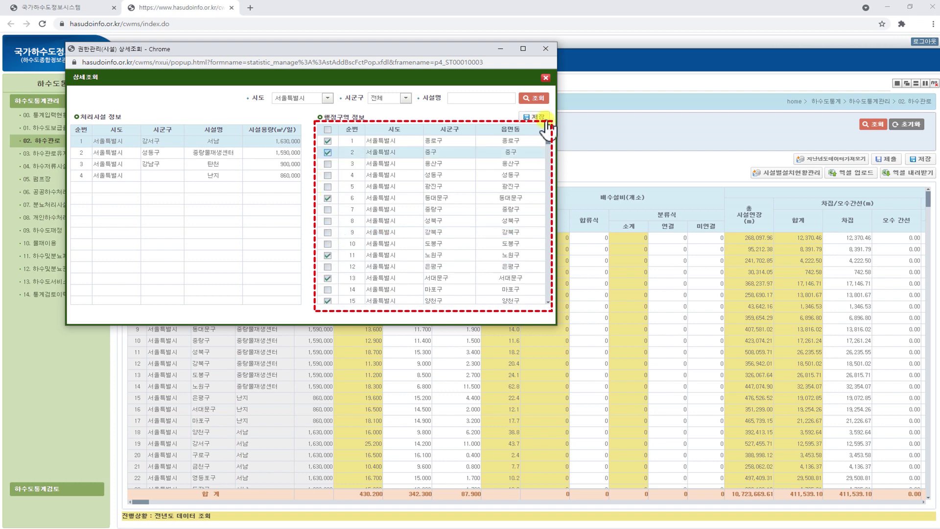
{"action": "left_click", "coordinate": [547, 123]}
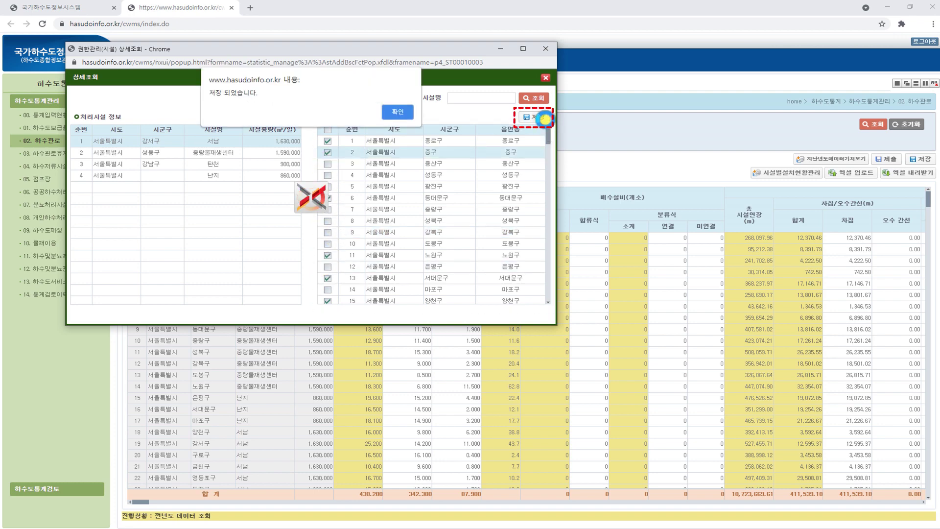
{"action": "left_click", "coordinate": [397, 112]}
{"action": "left_click", "coordinate": [545, 49]}
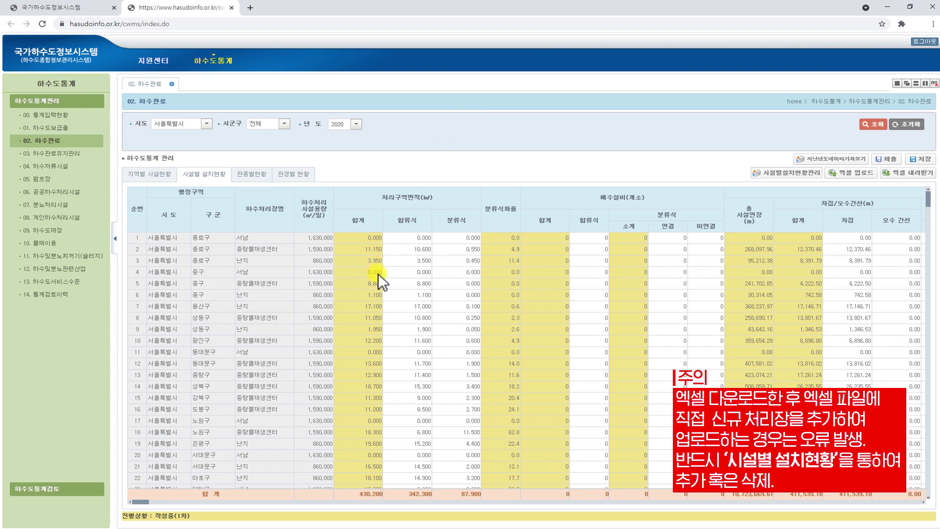
{"action": "left_click", "coordinate": [432, 274]}
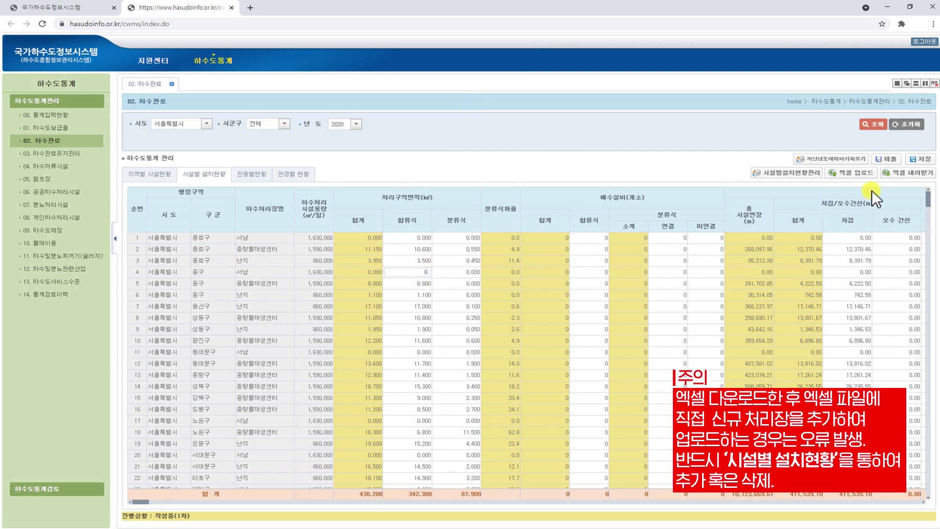
Export the 하수관로 table to Excel, then query 펌프장 for 서울특별시 2020 and import last year's data
{"action": "left_click", "coordinate": [927, 174]}
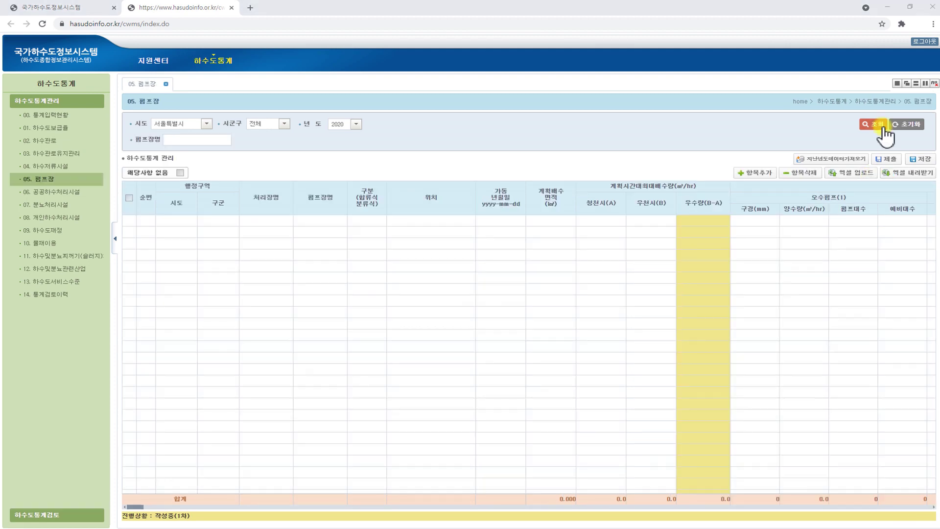
{"action": "left_click", "coordinate": [882, 125]}
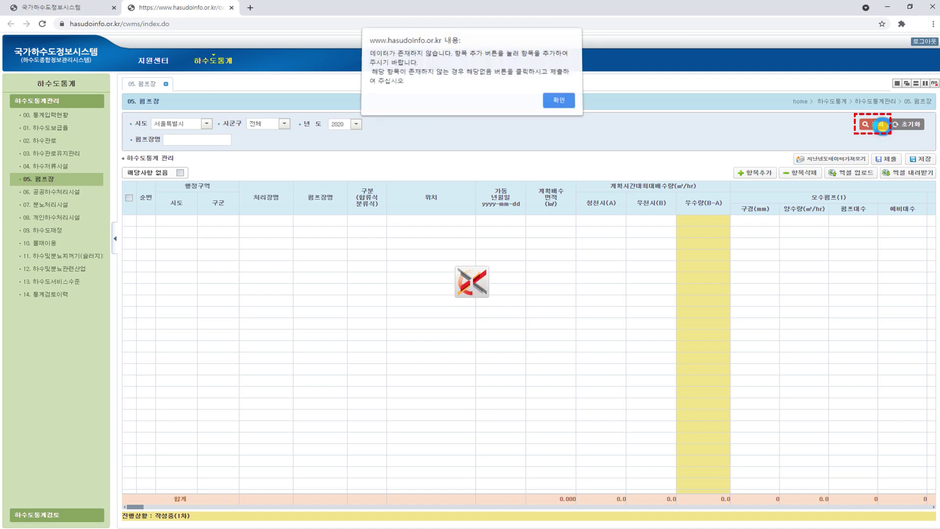
{"action": "left_click", "coordinate": [568, 104]}
{"action": "left_click", "coordinate": [861, 159]}
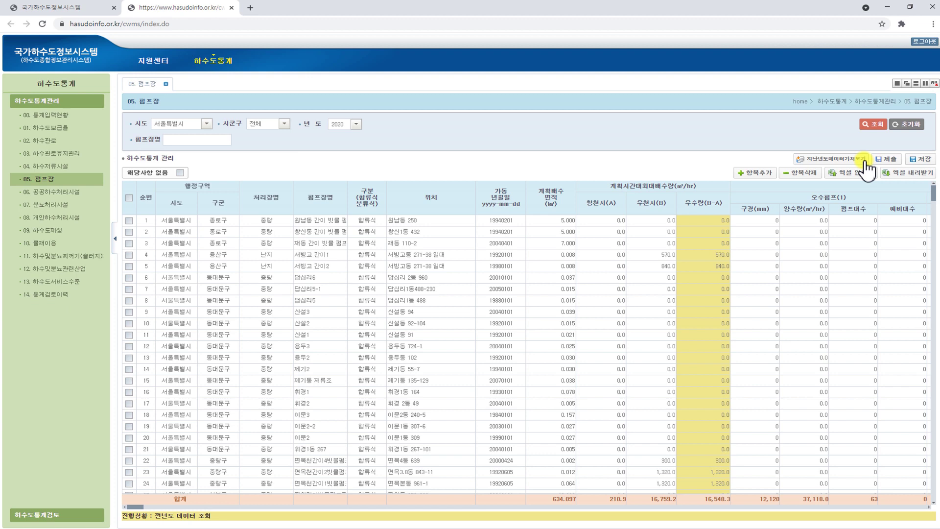
Add and delete a test row 93, then mark the 펌프장 sheet 해당사항 없음 and save it
{"action": "left_click", "coordinate": [770, 176]}
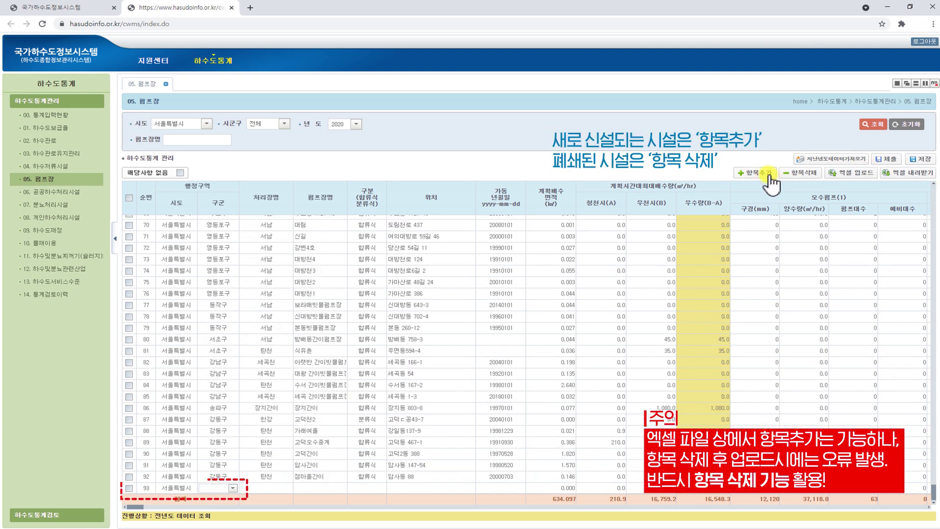
{"action": "left_click", "coordinate": [129, 487]}
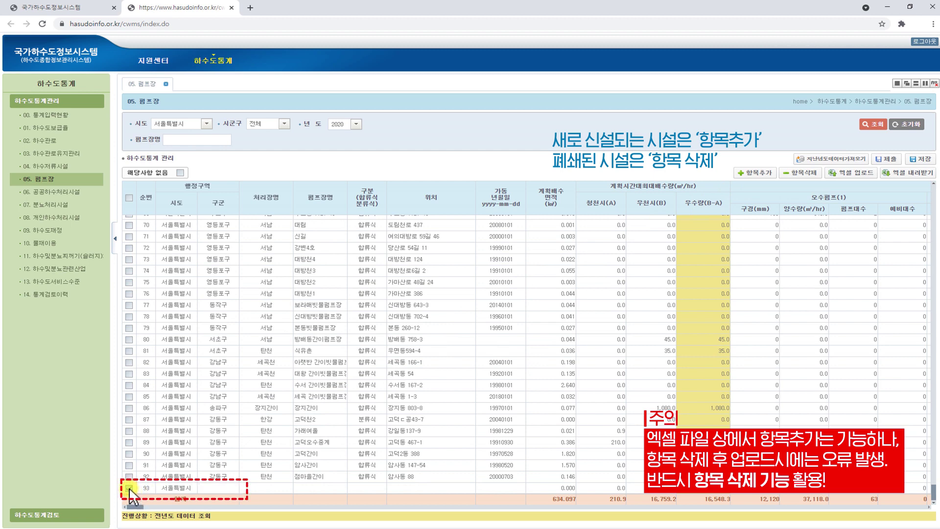
{"action": "left_click", "coordinate": [816, 175]}
{"action": "left_click", "coordinate": [180, 173]}
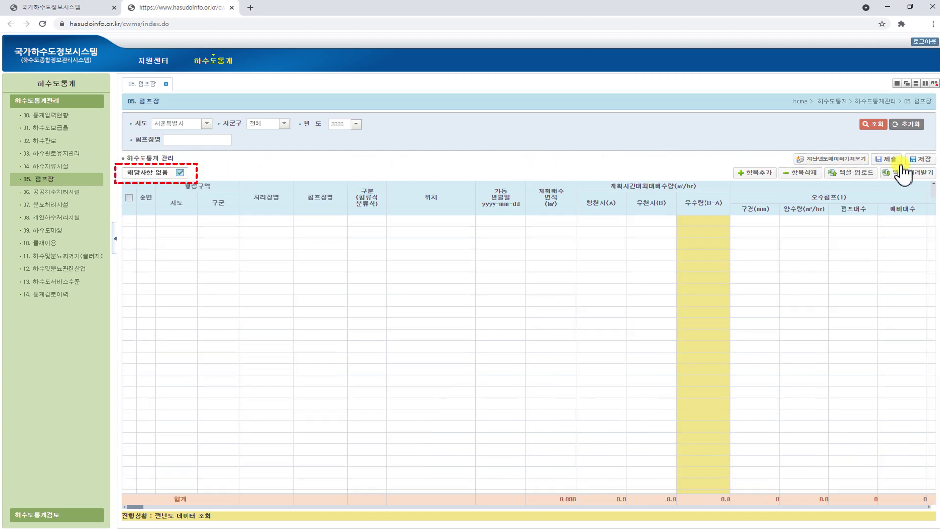
{"action": "left_click", "coordinate": [932, 162]}
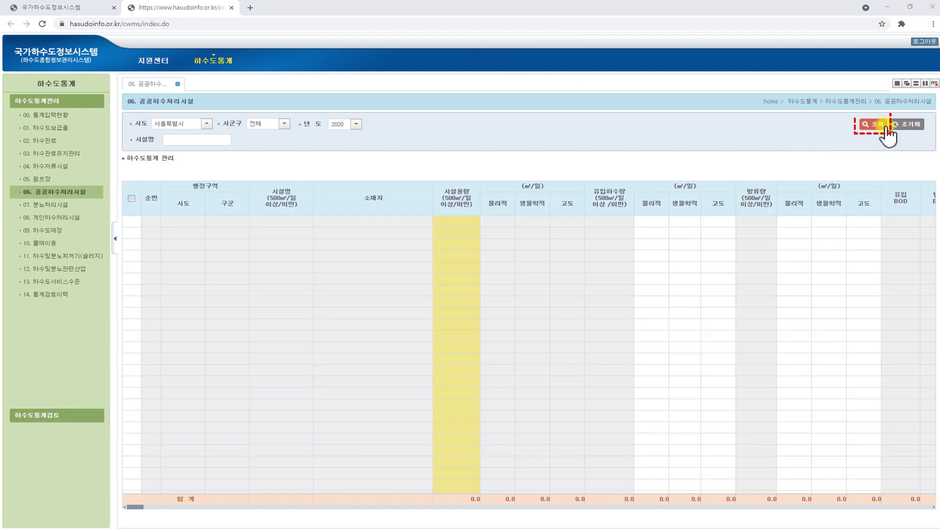
Import the Seoul plants' operating data and save row 1's 고도 value as 557,225.3
{"action": "left_click", "coordinate": [886, 129]}
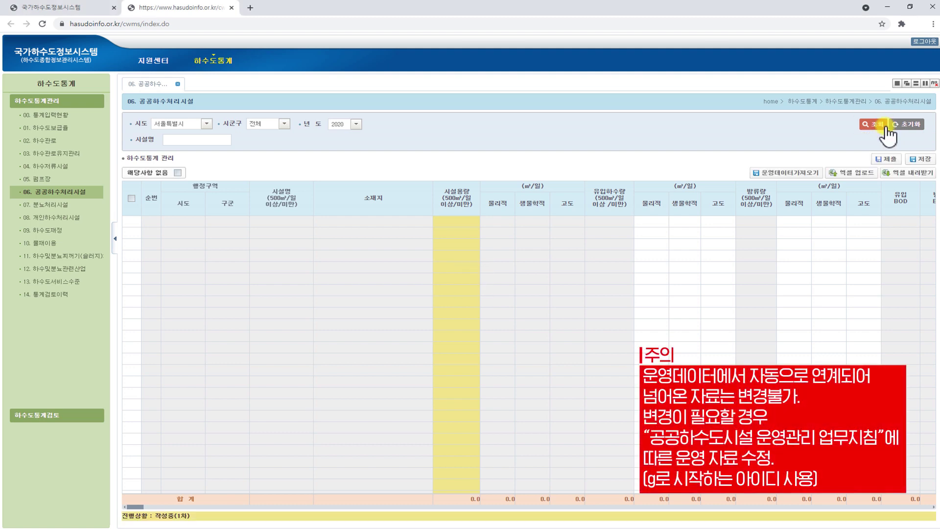
{"action": "left_click", "coordinate": [820, 179]}
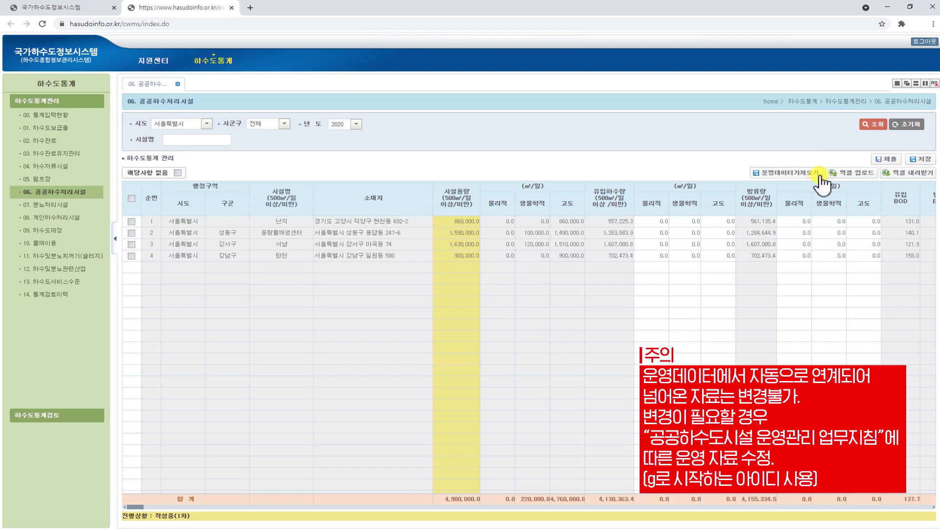
{"action": "left_click", "coordinate": [720, 221]}
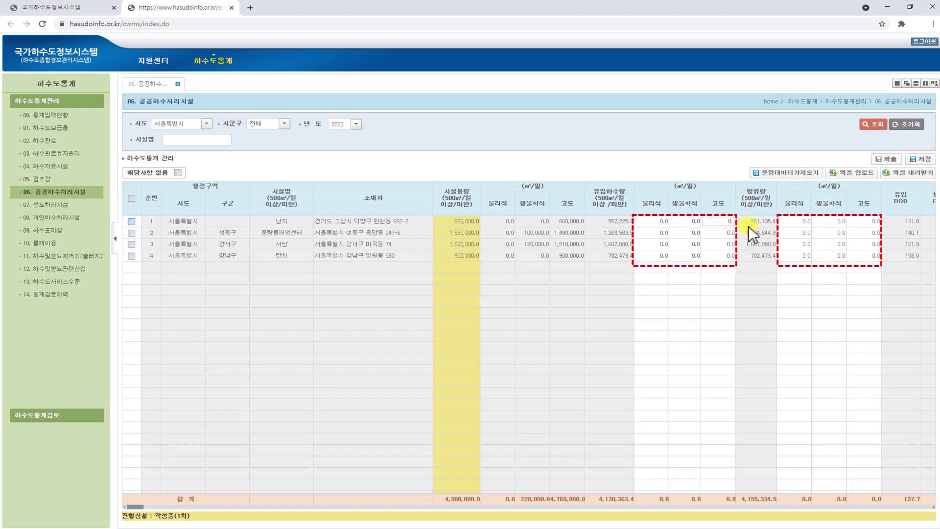
{"action": "type", "text": "557,225.3"}
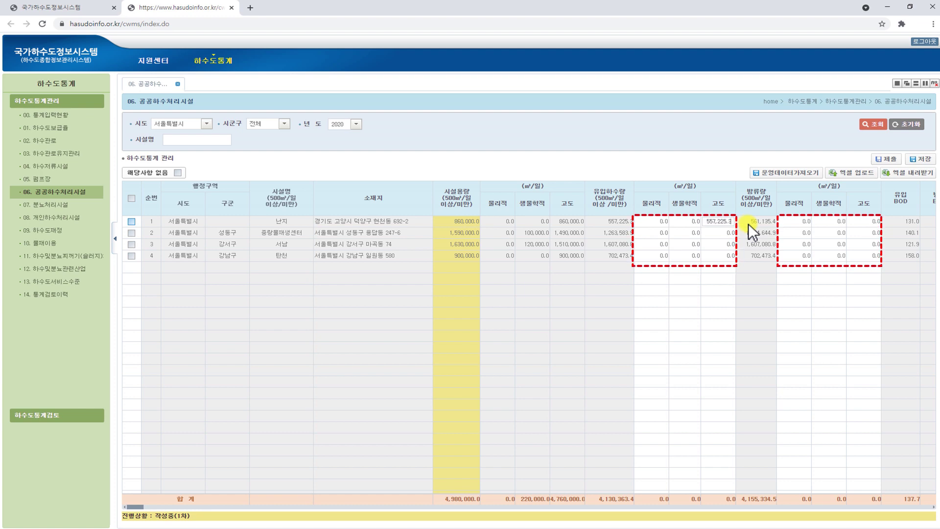
{"action": "left_click", "coordinate": [928, 174]}
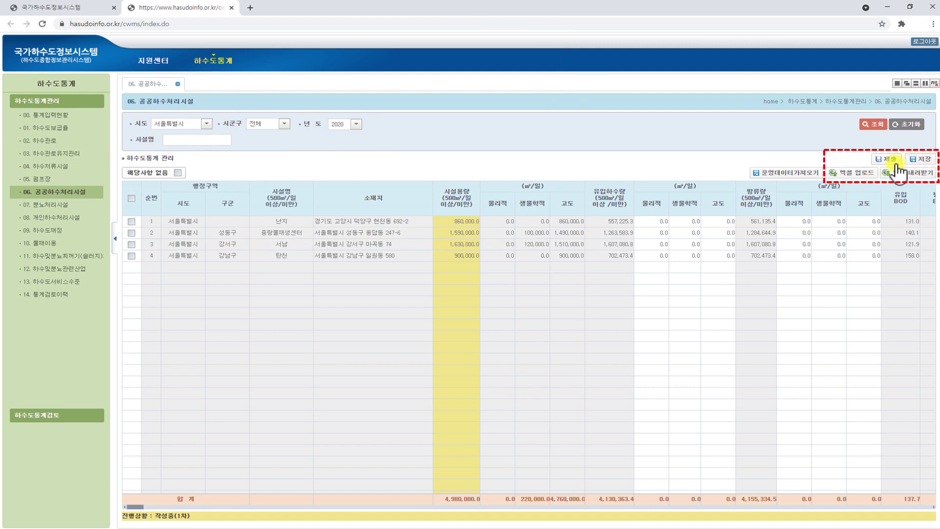
Reload the 06. 공공하수처리시설 table and apply the operating data update
{"action": "left_click", "coordinate": [882, 126]}
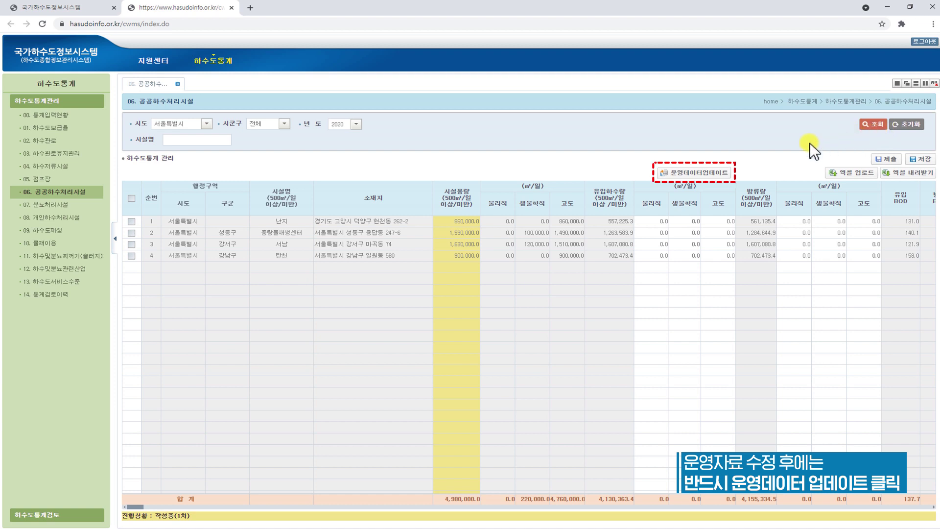
{"action": "left_click", "coordinate": [728, 175]}
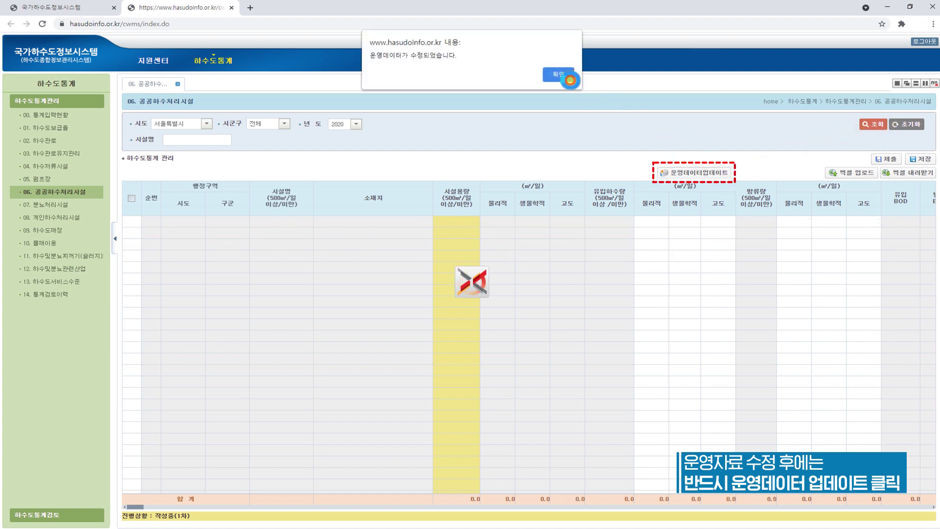
{"action": "left_click", "coordinate": [571, 80]}
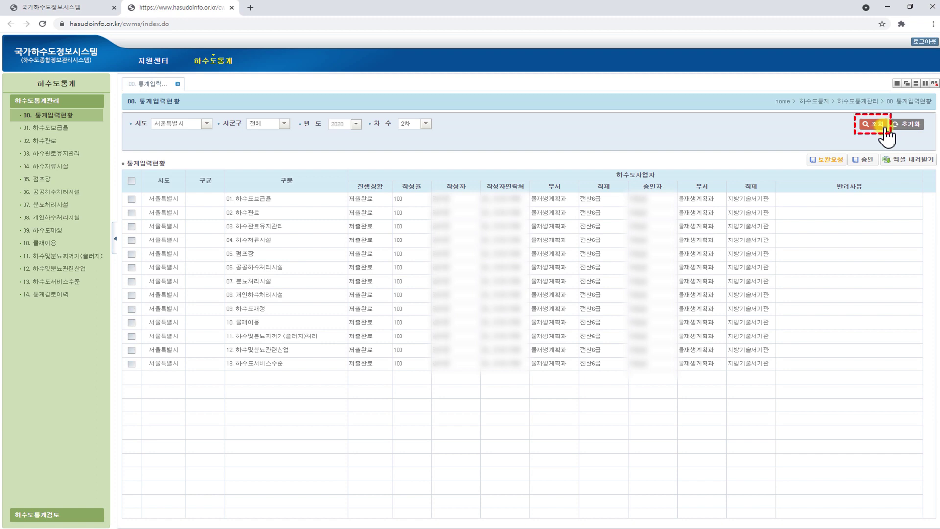
Enter the return reason '하수처리구역 내 인구 재확인' for item 01
{"action": "left_click", "coordinate": [131, 198]}
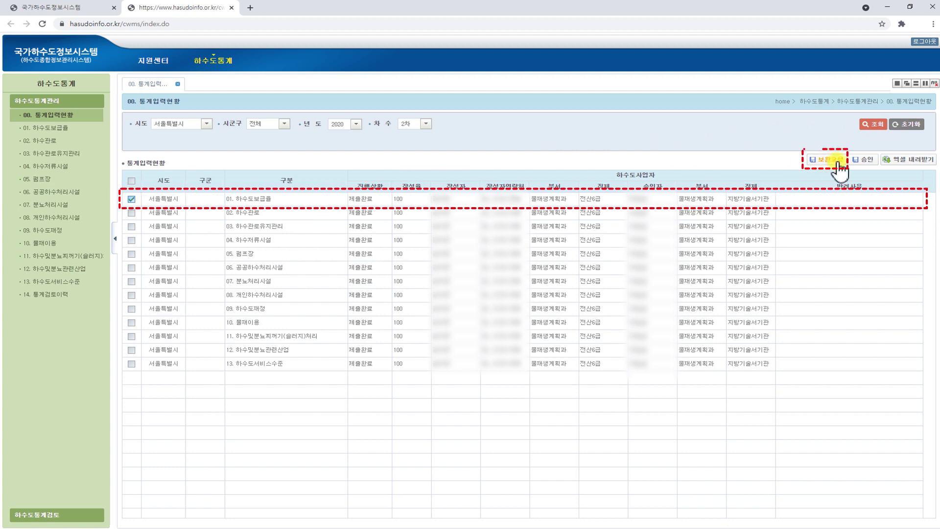
{"action": "left_click", "coordinate": [829, 201]}
{"action": "type", "text": "하수처리구역 내 인구 재확인"}
Approve all 13 statistics items and go to the 14. 통계검토이력 page
{"action": "left_click", "coordinate": [131, 180]}
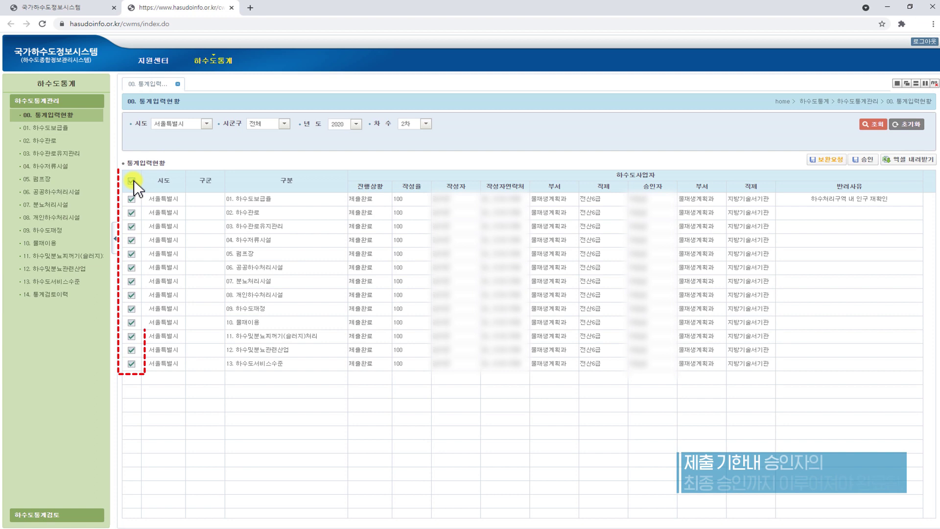
{"action": "left_click", "coordinate": [865, 159]}
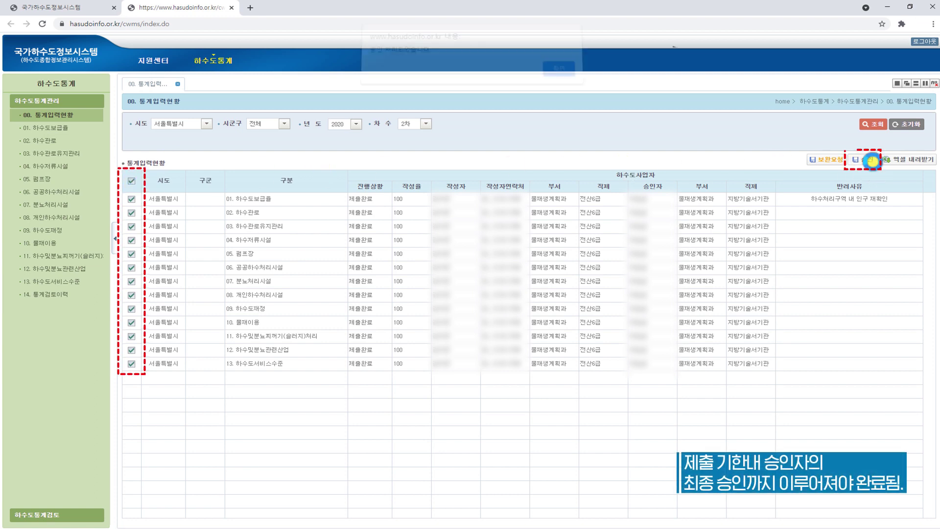
{"action": "left_click", "coordinate": [568, 77]}
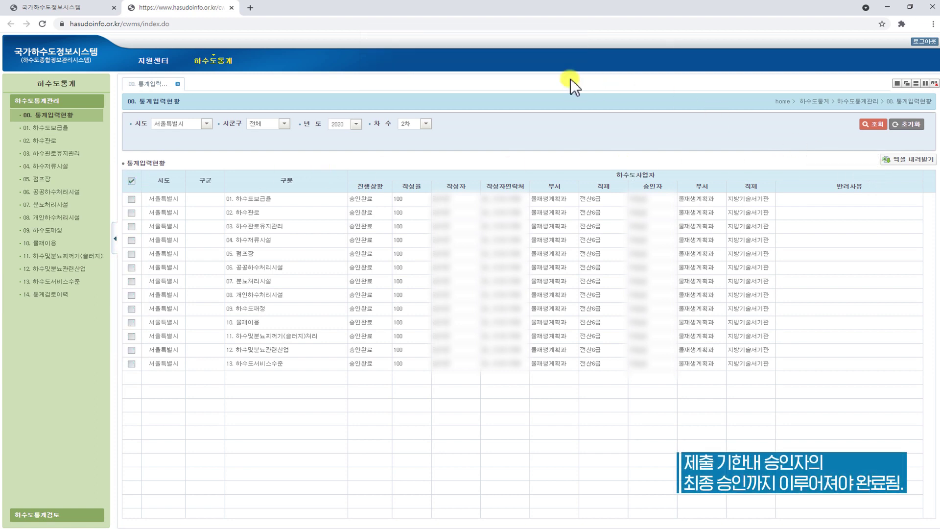
{"action": "left_click", "coordinate": [91, 296]}
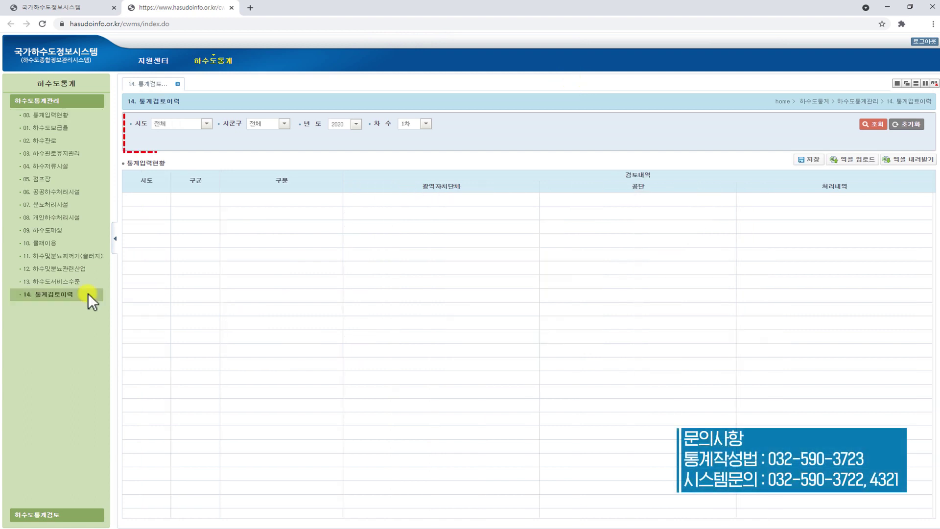
Set the province to 서울특별시 and look up Seoul's review history
{"action": "left_click", "coordinate": [206, 125]}
{"action": "left_click", "coordinate": [195, 142]}
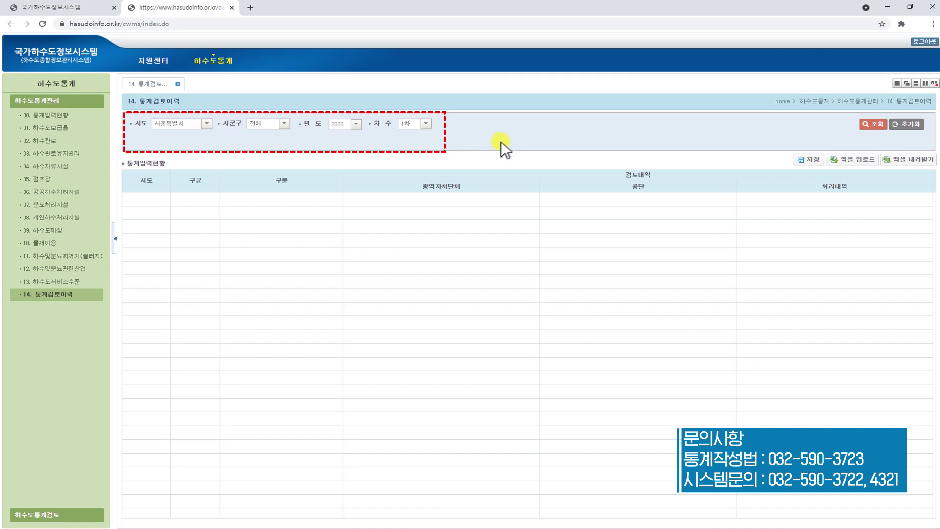
{"action": "left_click", "coordinate": [885, 126]}
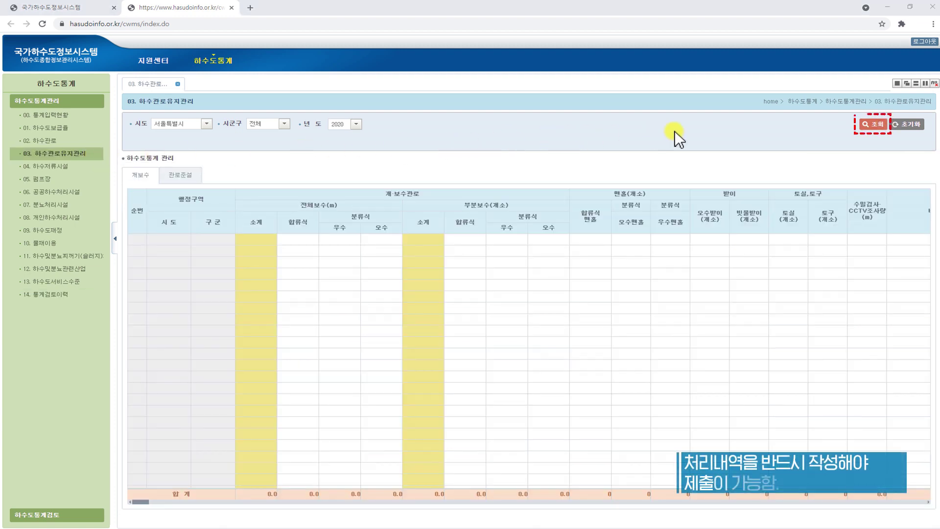
Save the reply '전체보수 실적이 없음' to the 03. 하수관로유지관리 review comment
{"action": "left_click", "coordinate": [883, 125]}
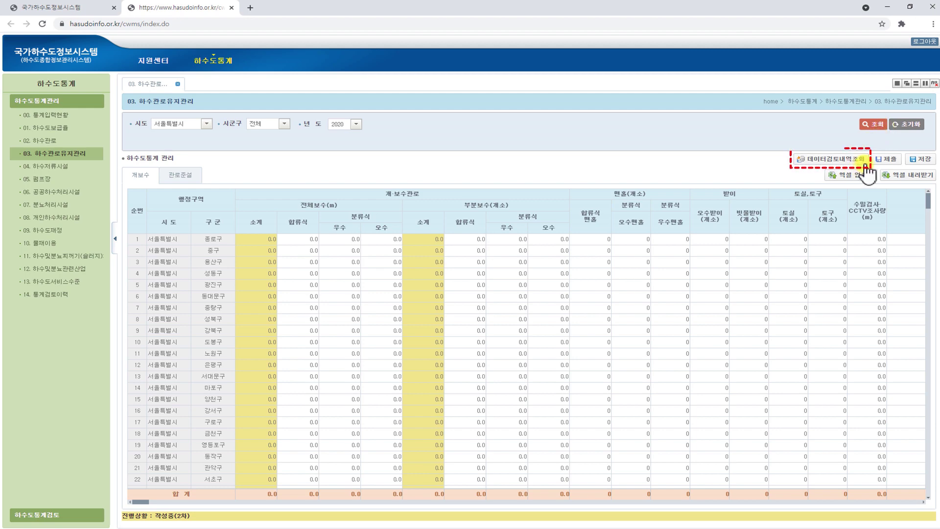
{"action": "left_click", "coordinate": [866, 165]}
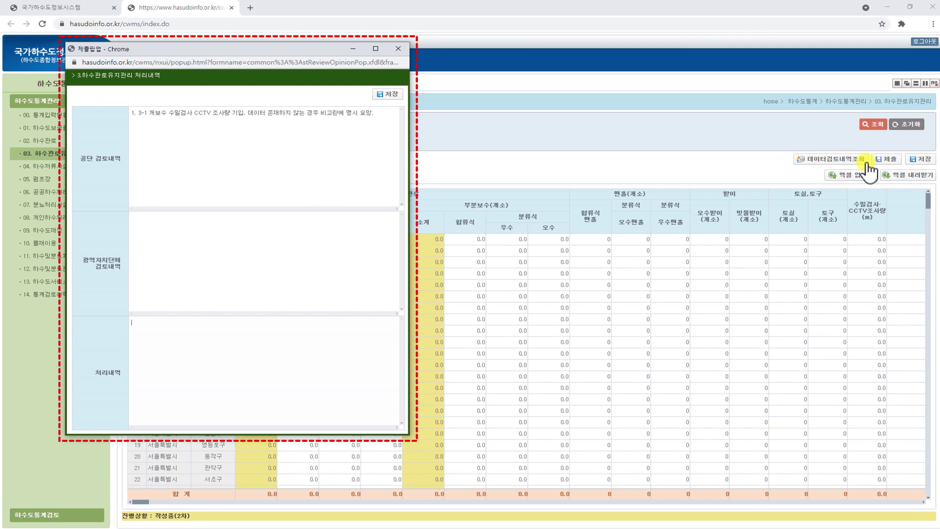
{"action": "left_click", "coordinate": [283, 332]}
{"action": "type", "text": "지"}
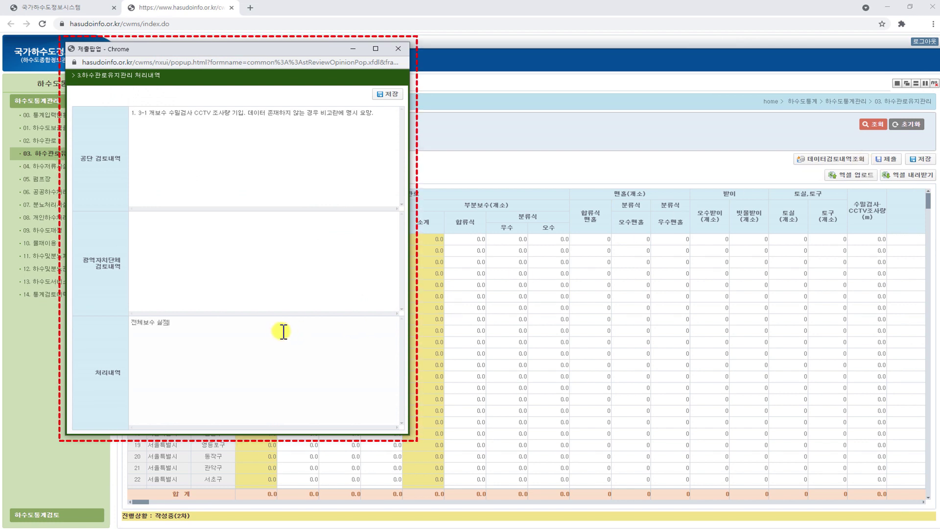
{"action": "left_click", "coordinate": [401, 96]}
{"action": "left_click", "coordinate": [329, 115]}
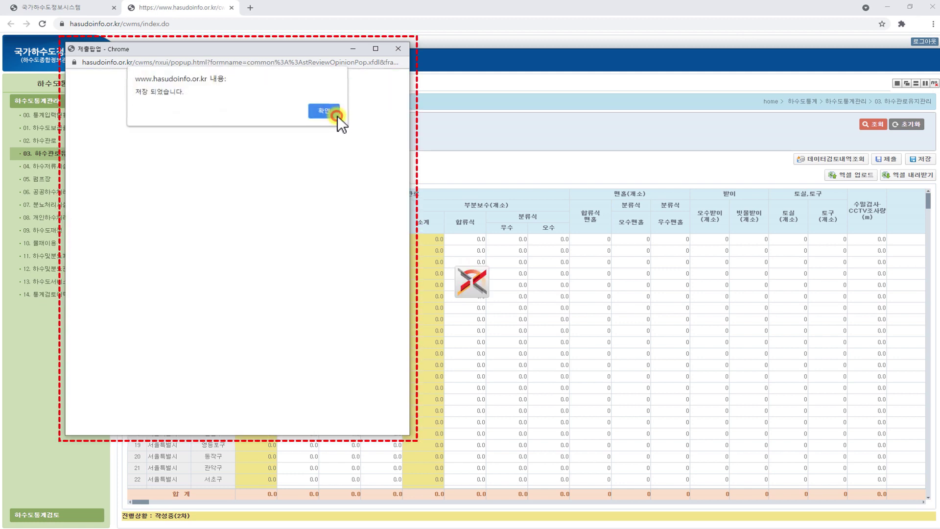